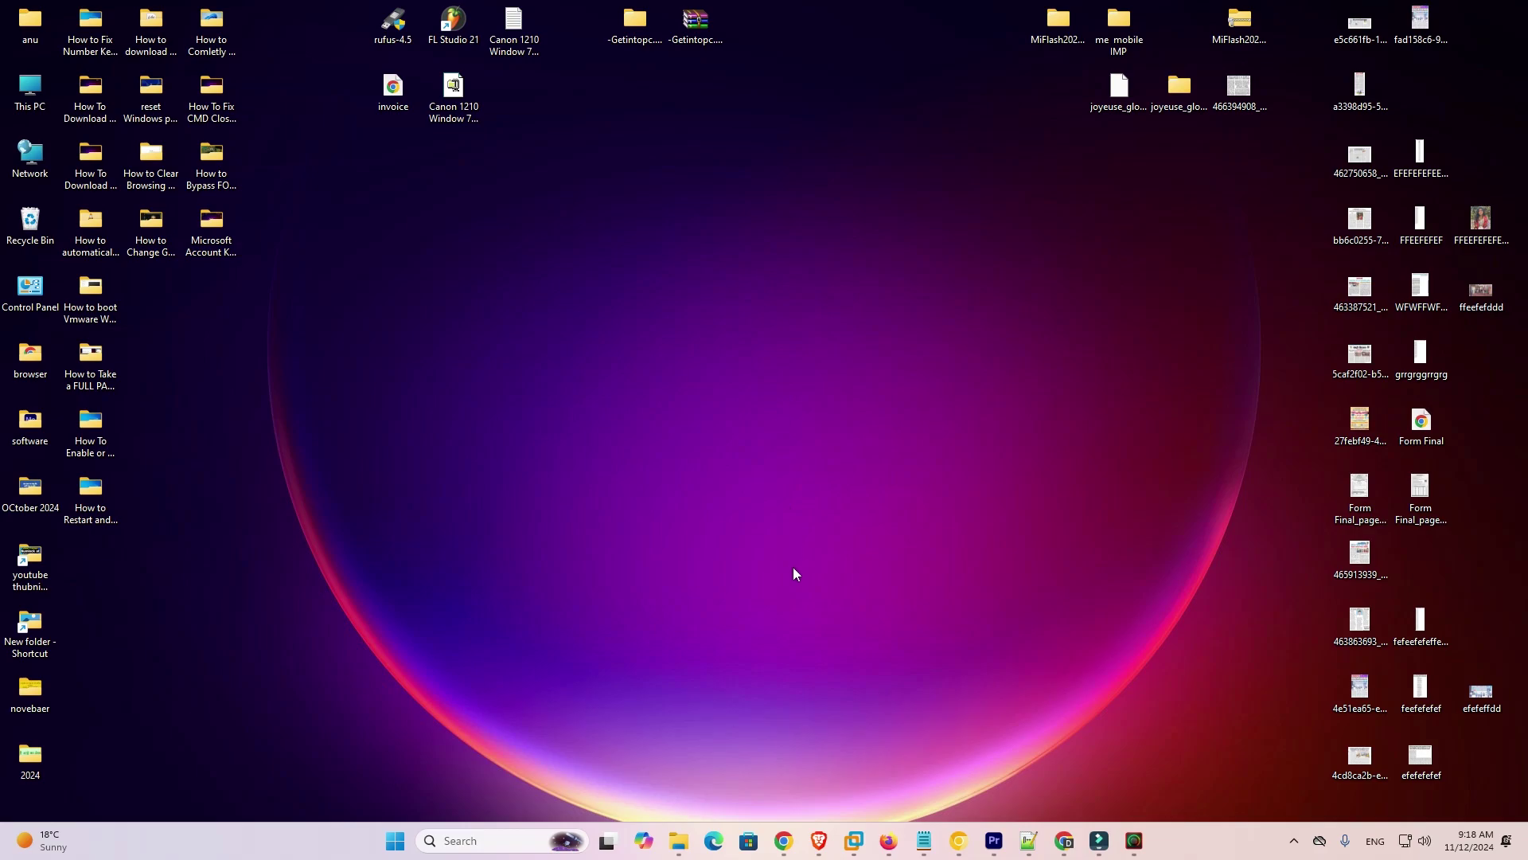
Rerun the Google search 'hp laserjet pro m404dn driver' and bring up the HP Support result's link menu.
left_click(784, 840)
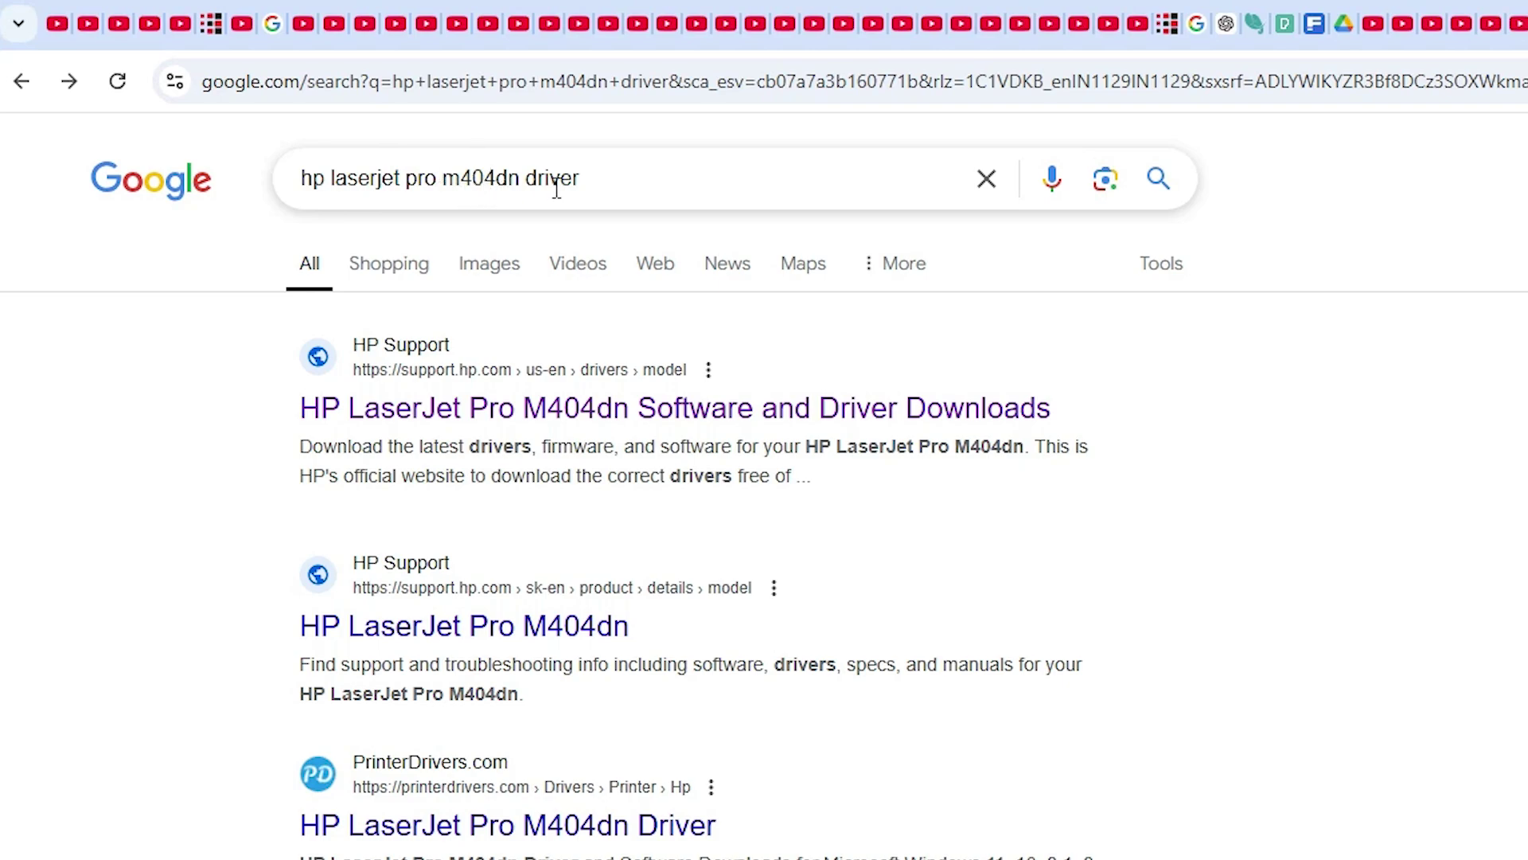
left_click(609, 179)
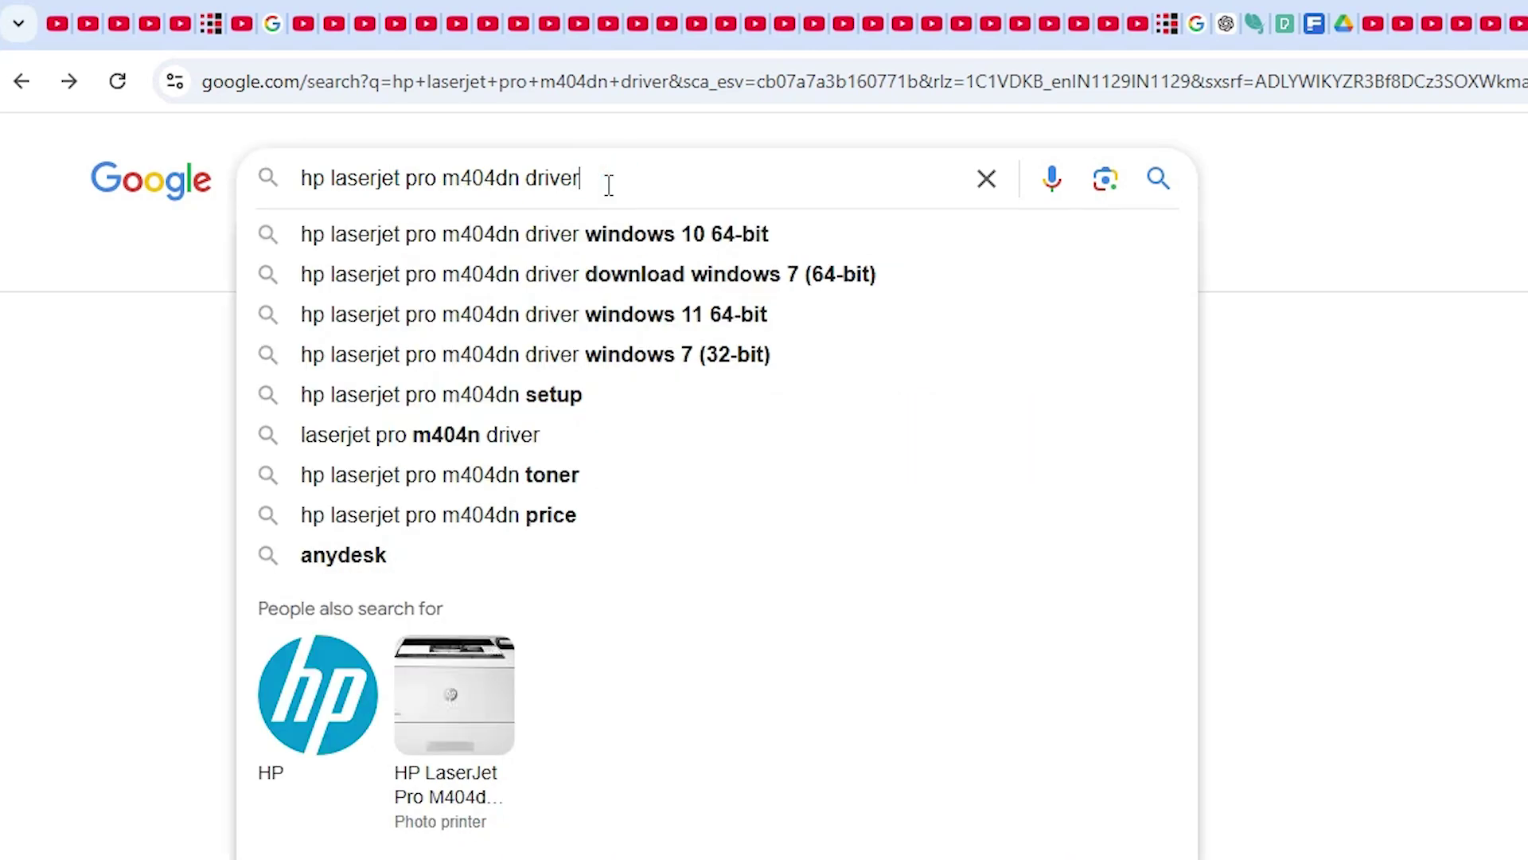
key("Return")
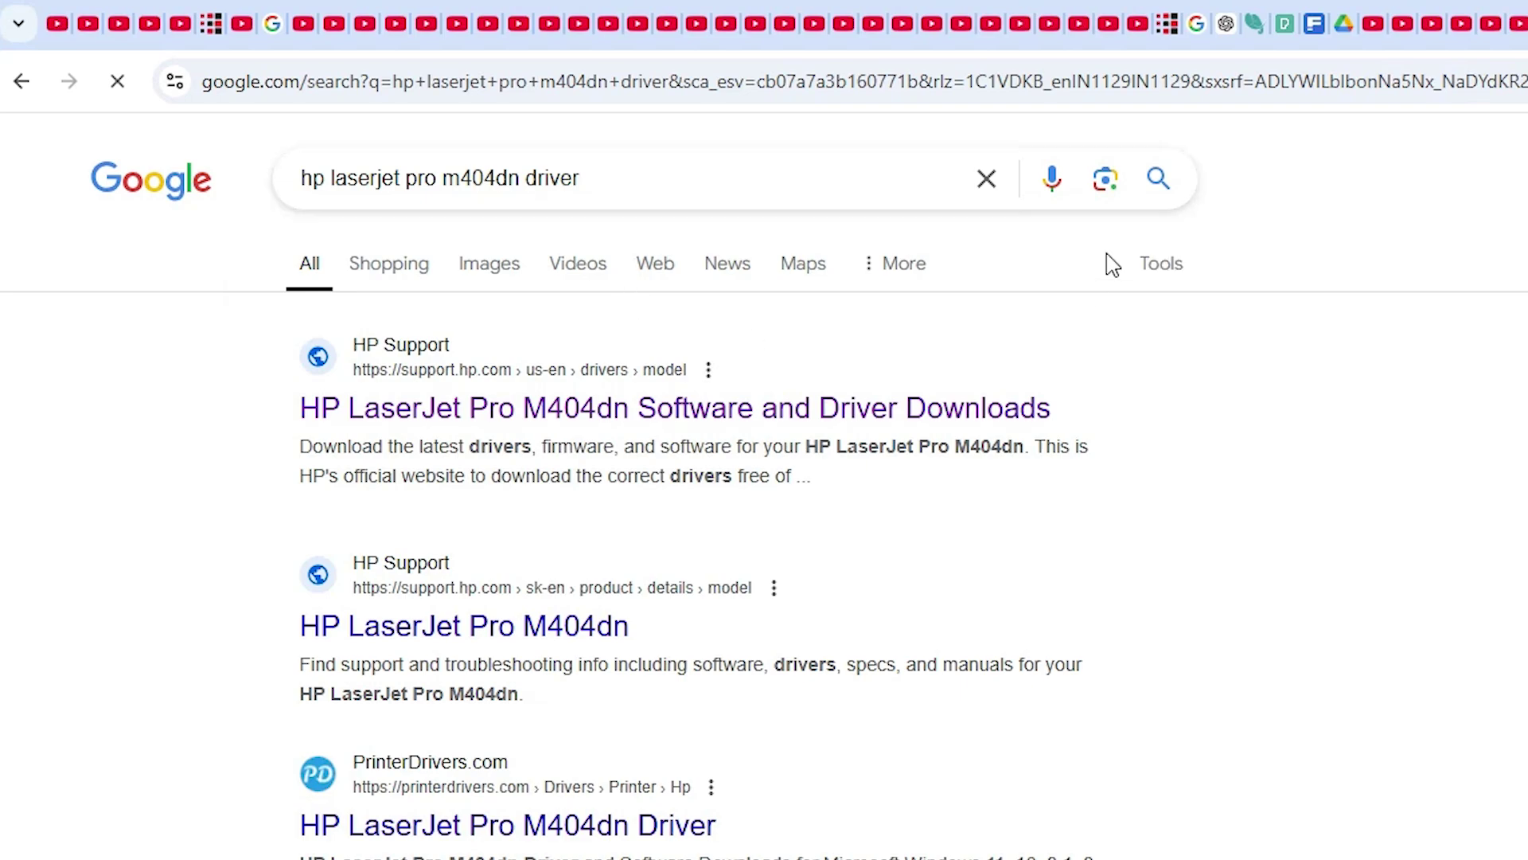
right_click(580, 422)
Open HP's M404dn driver downloads page in a new tab and check the product and detected Windows 10.
left_click(614, 445)
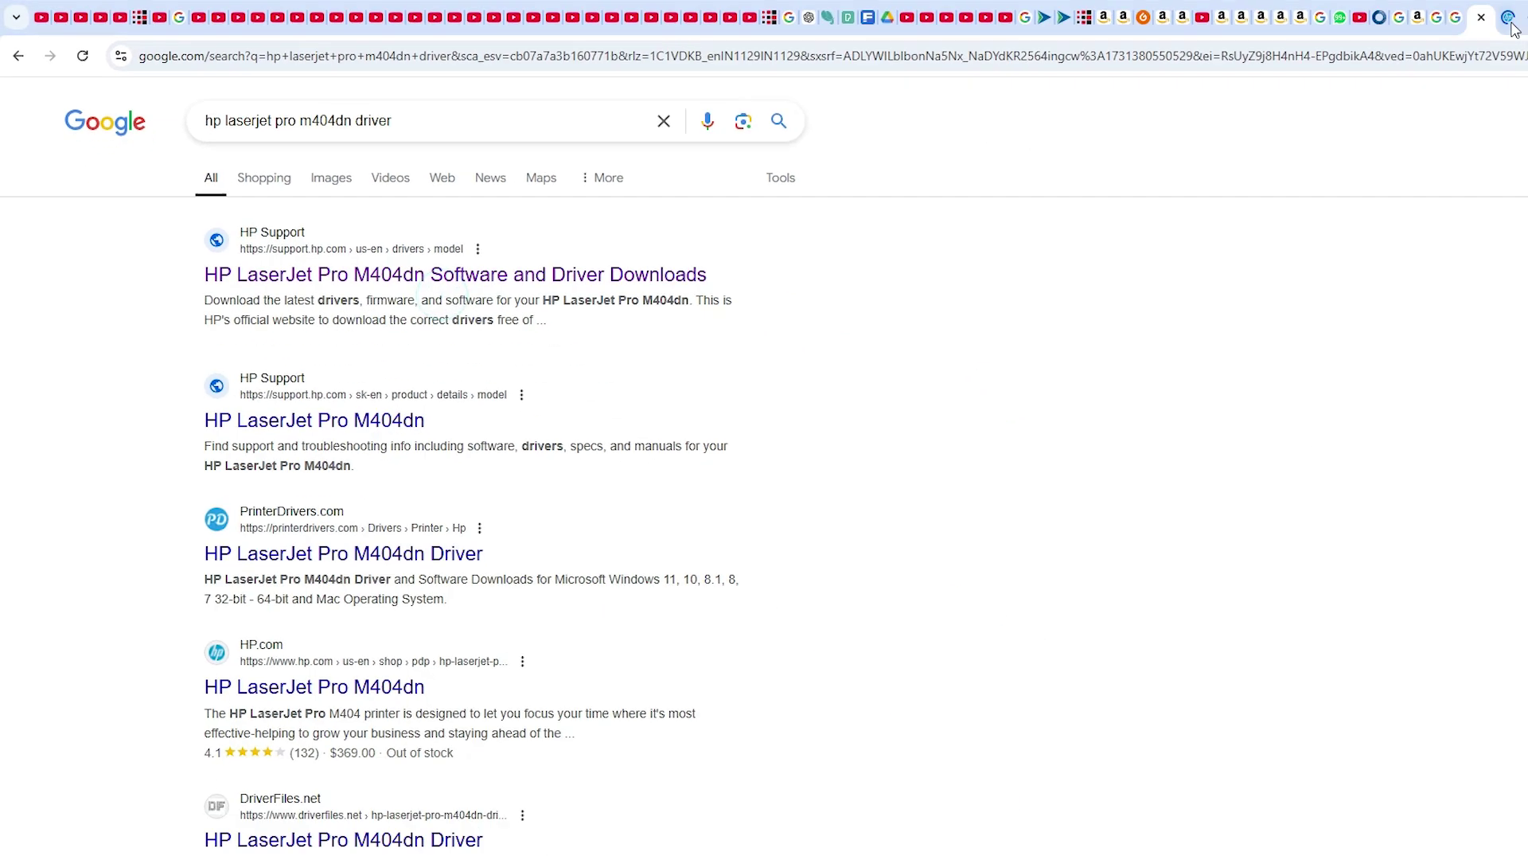
left_click(1508, 17)
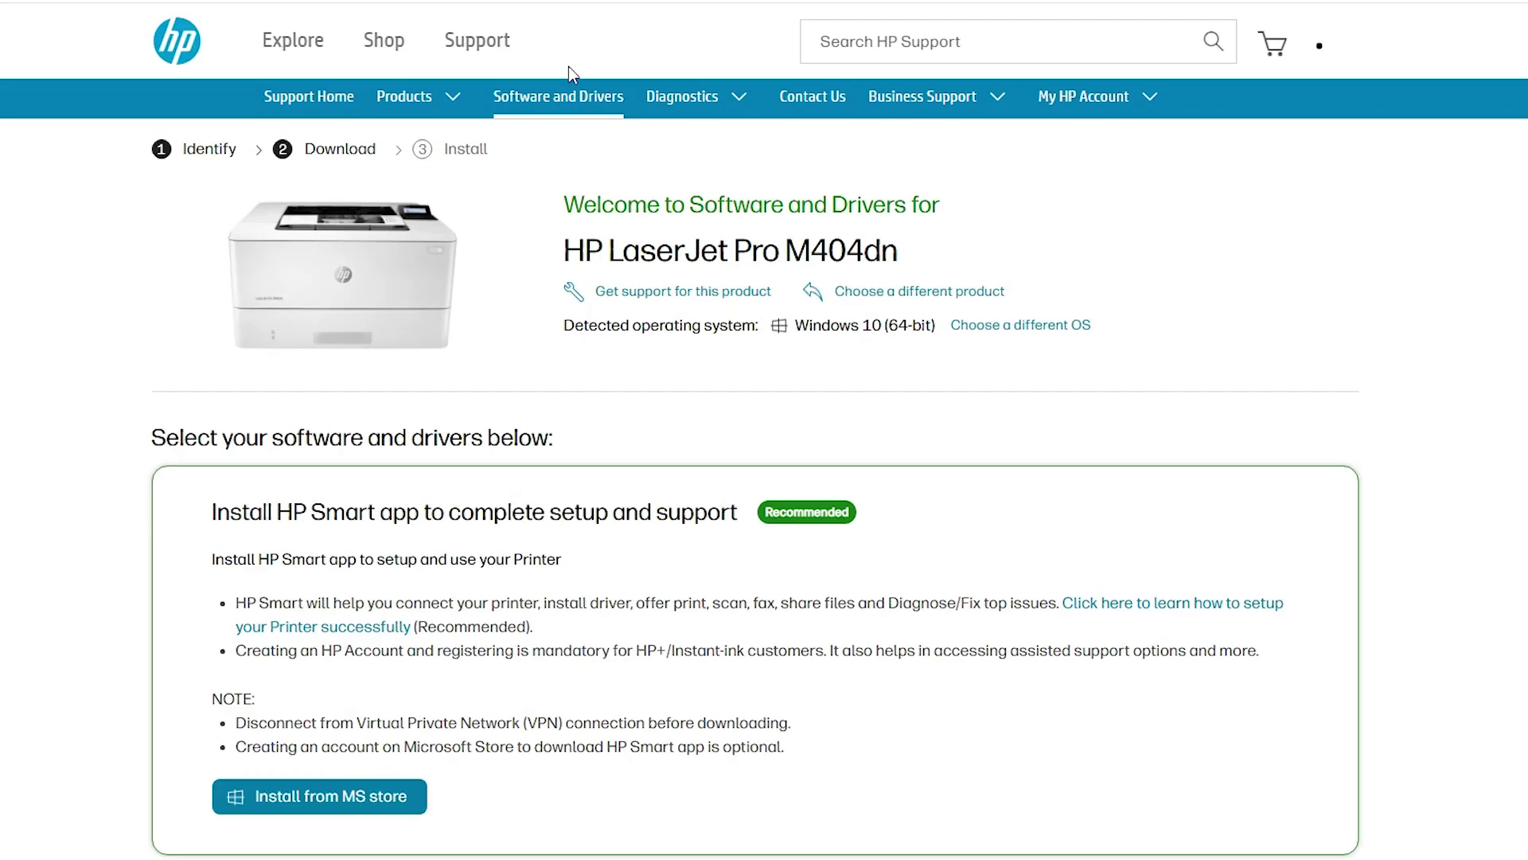
left_click_drag(367, 187, 995, 191)
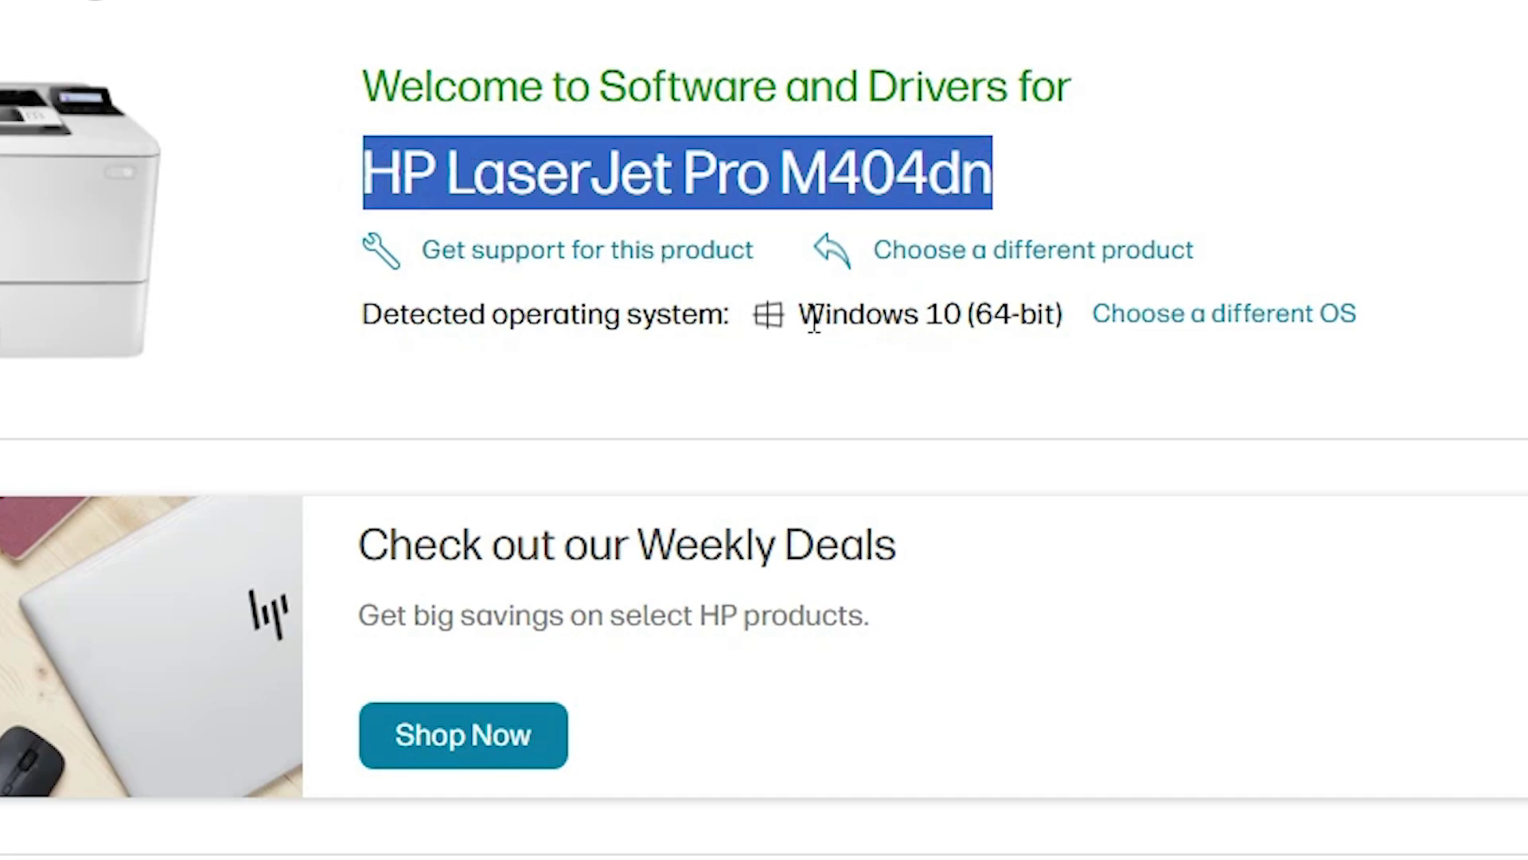
left_click_drag(814, 322, 971, 329)
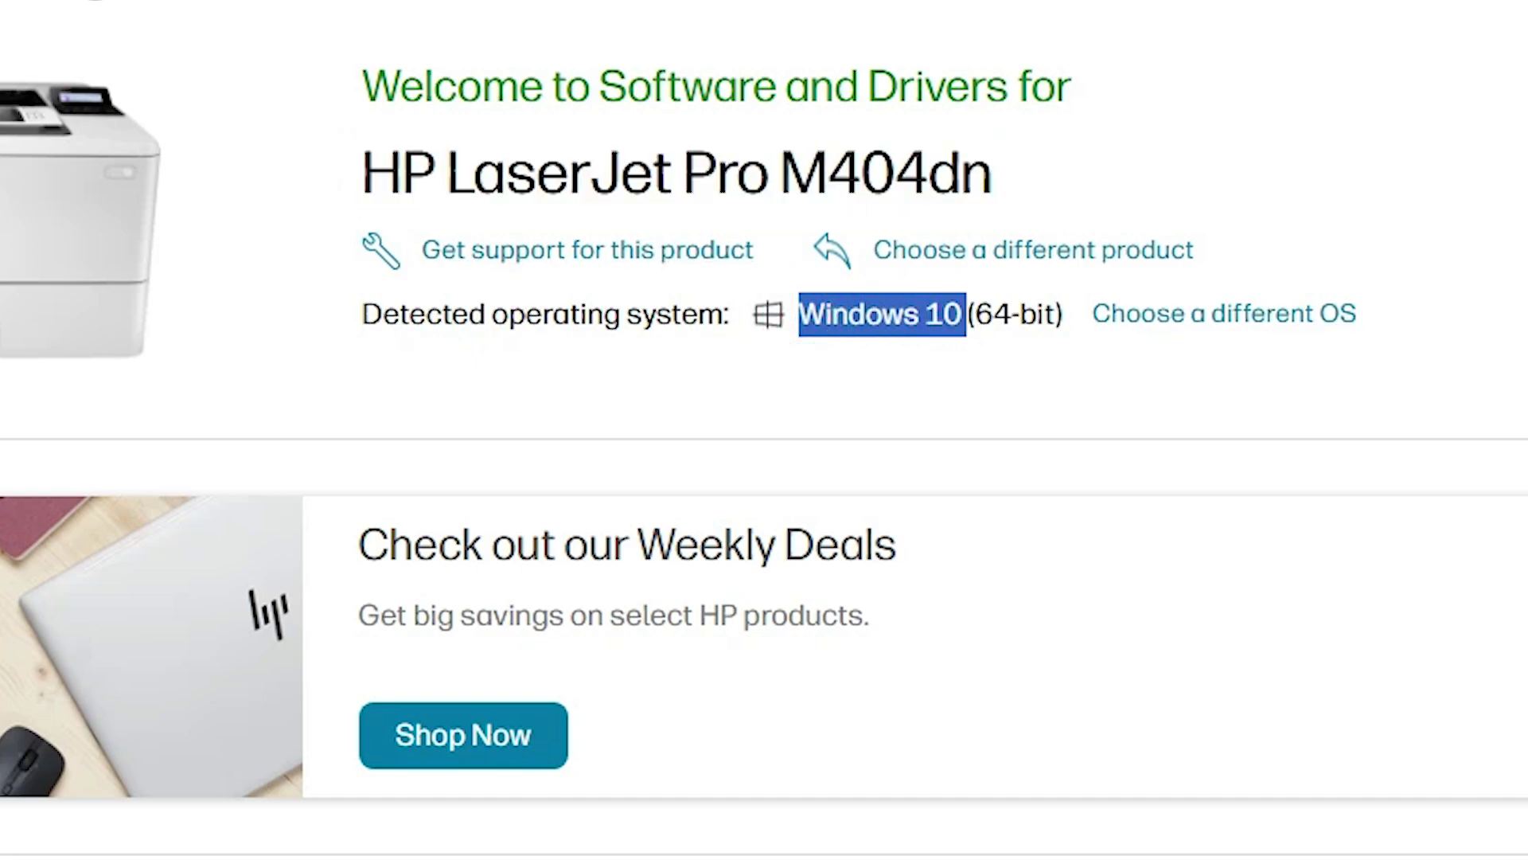
Change the page's operating system to Windows 11.
left_click(1207, 322)
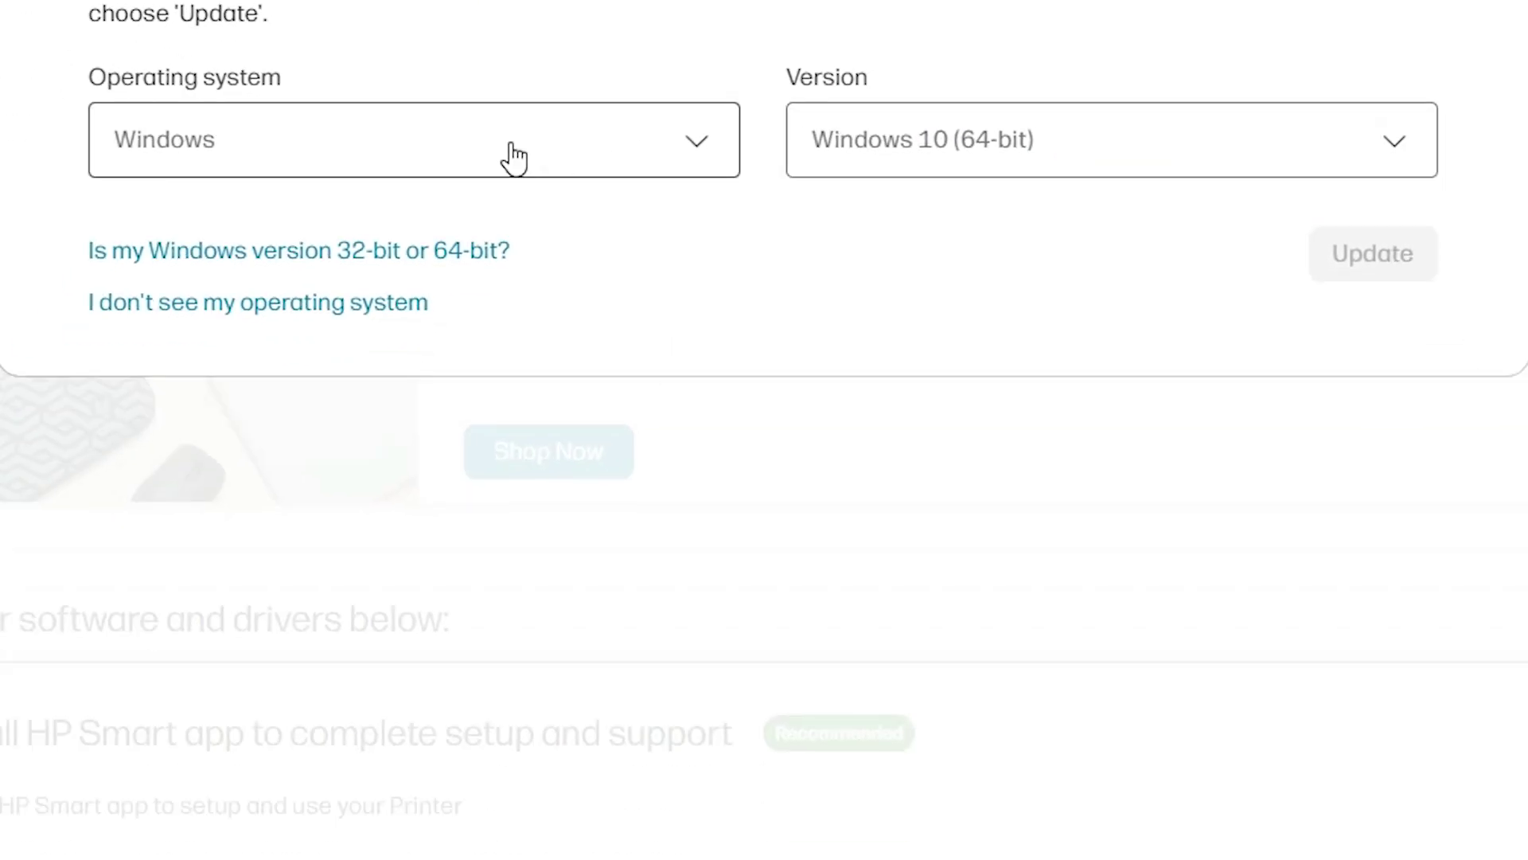
left_click(939, 131)
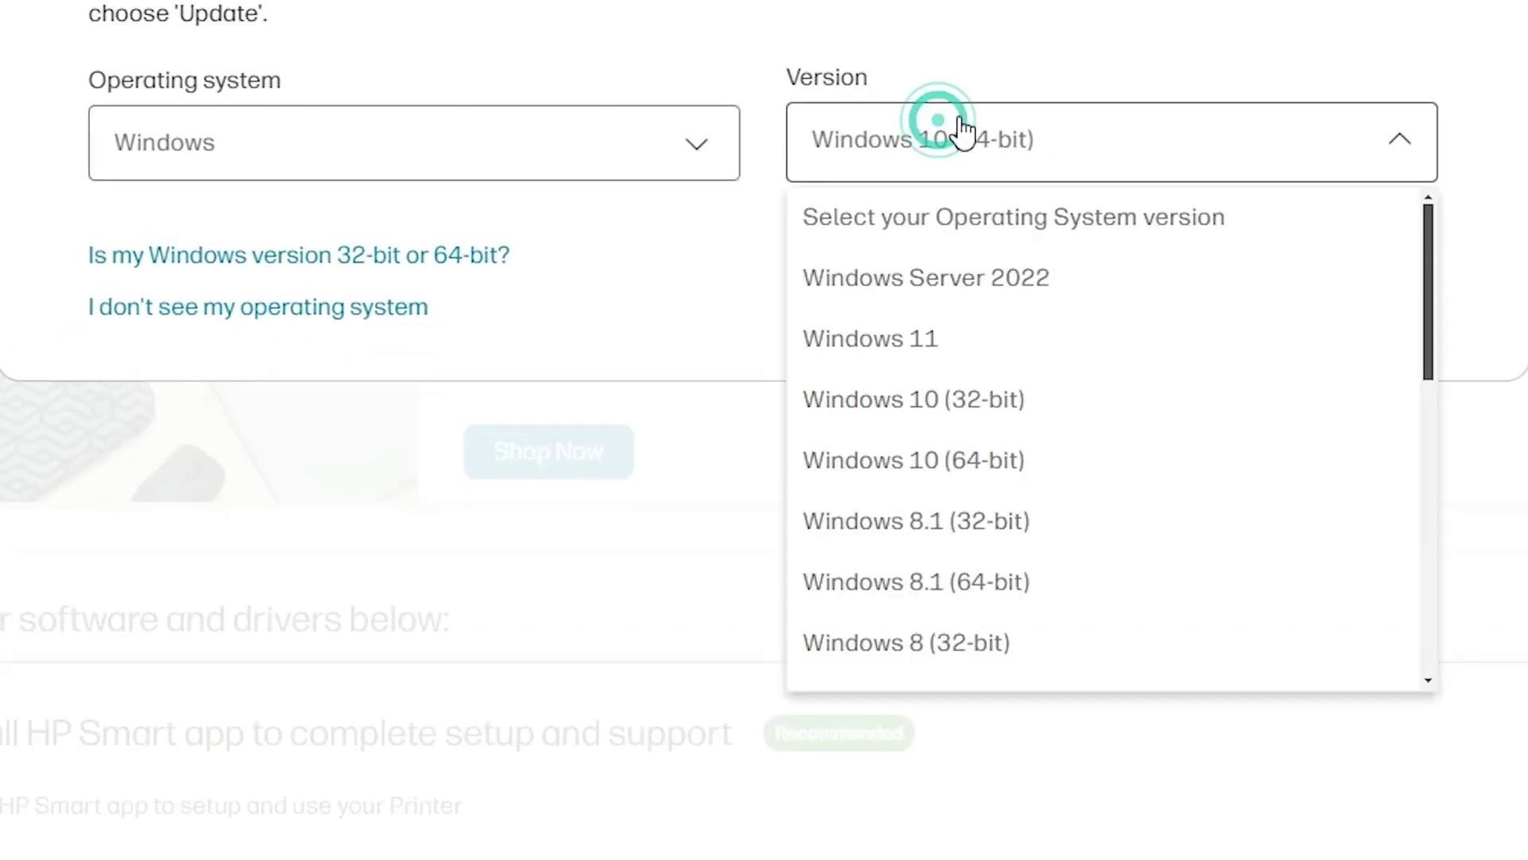
left_click(928, 358)
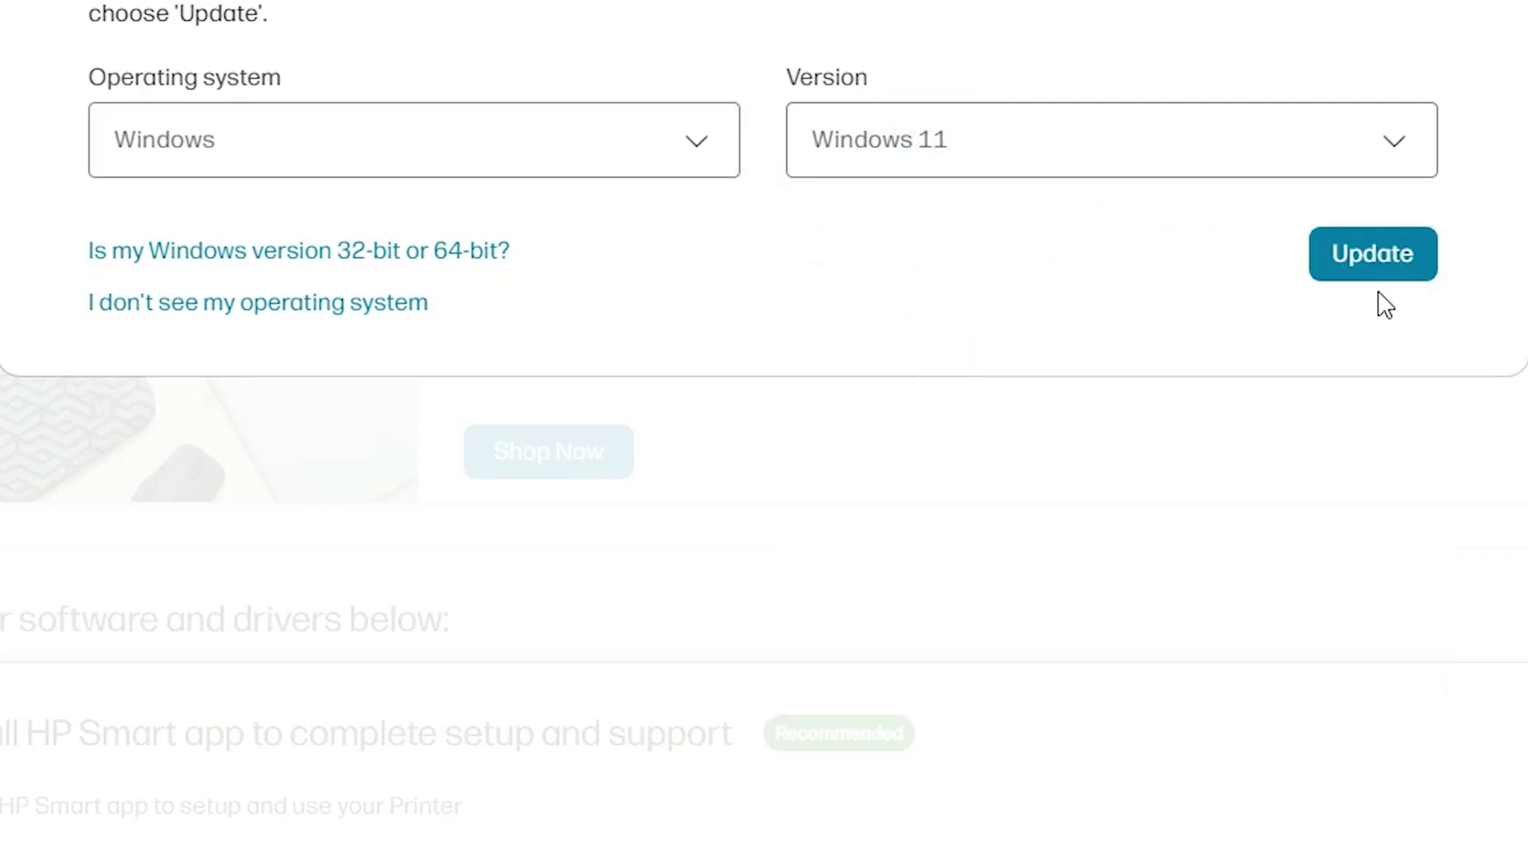
left_click(1384, 256)
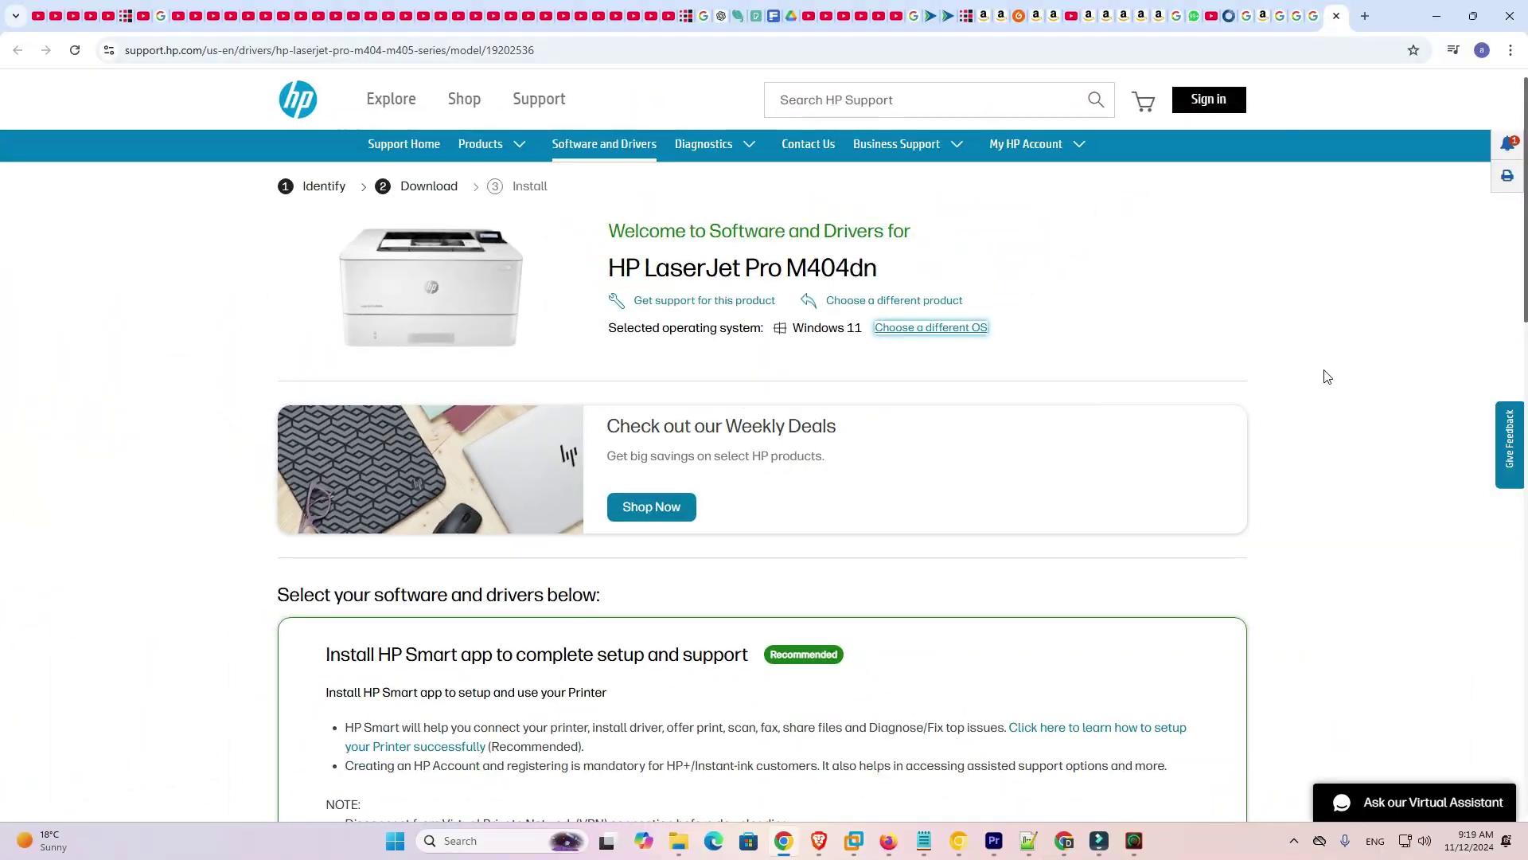
Scroll to All software and drivers and collapse then re-expand the Installation Software and Driver section.
scroll(1054, 488, "down", 6)
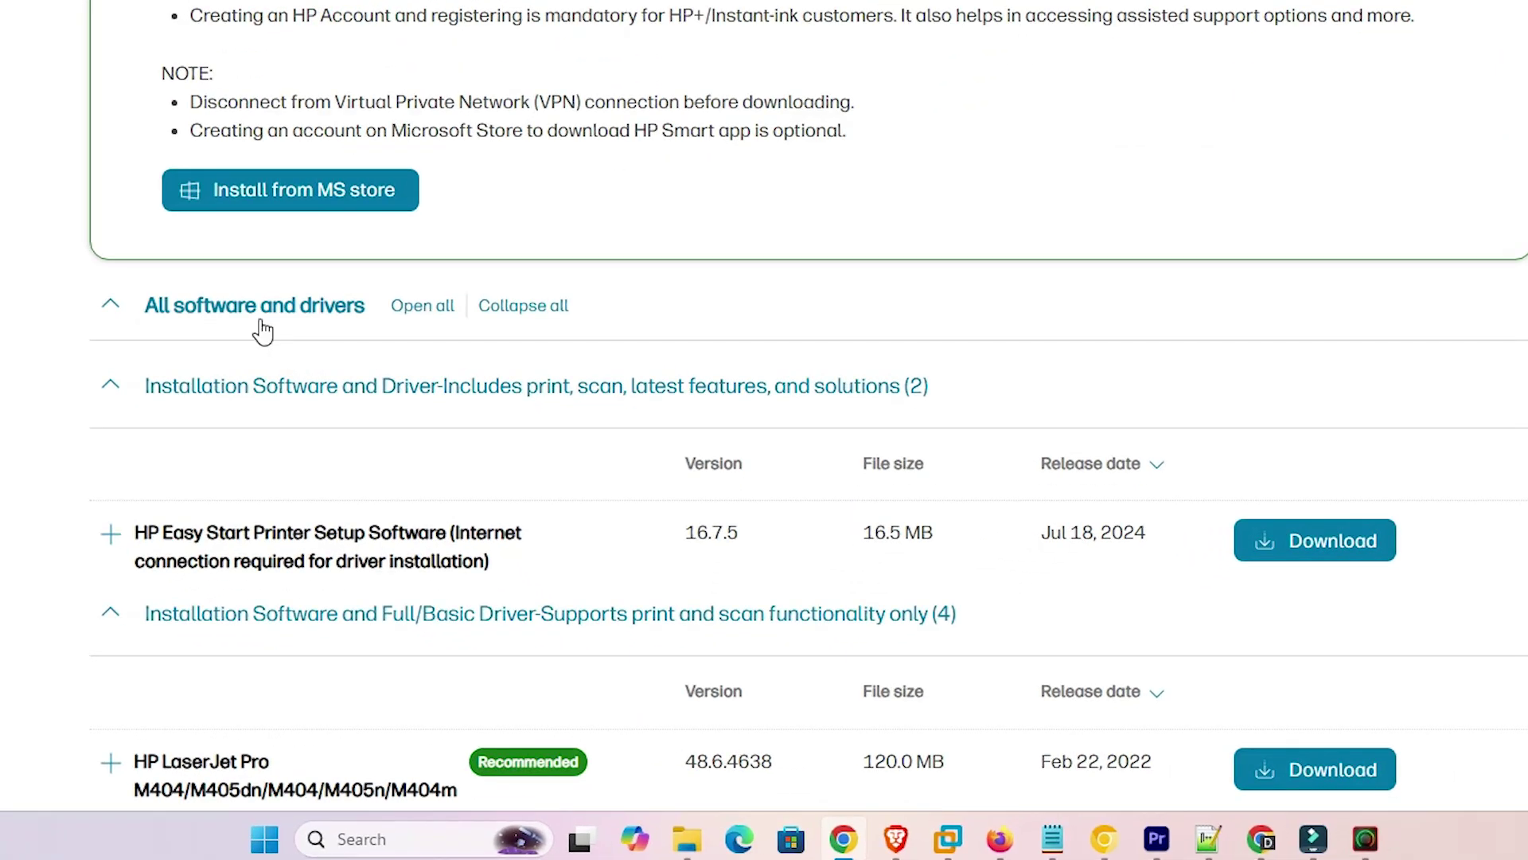
scroll(408, 340, "down", 3)
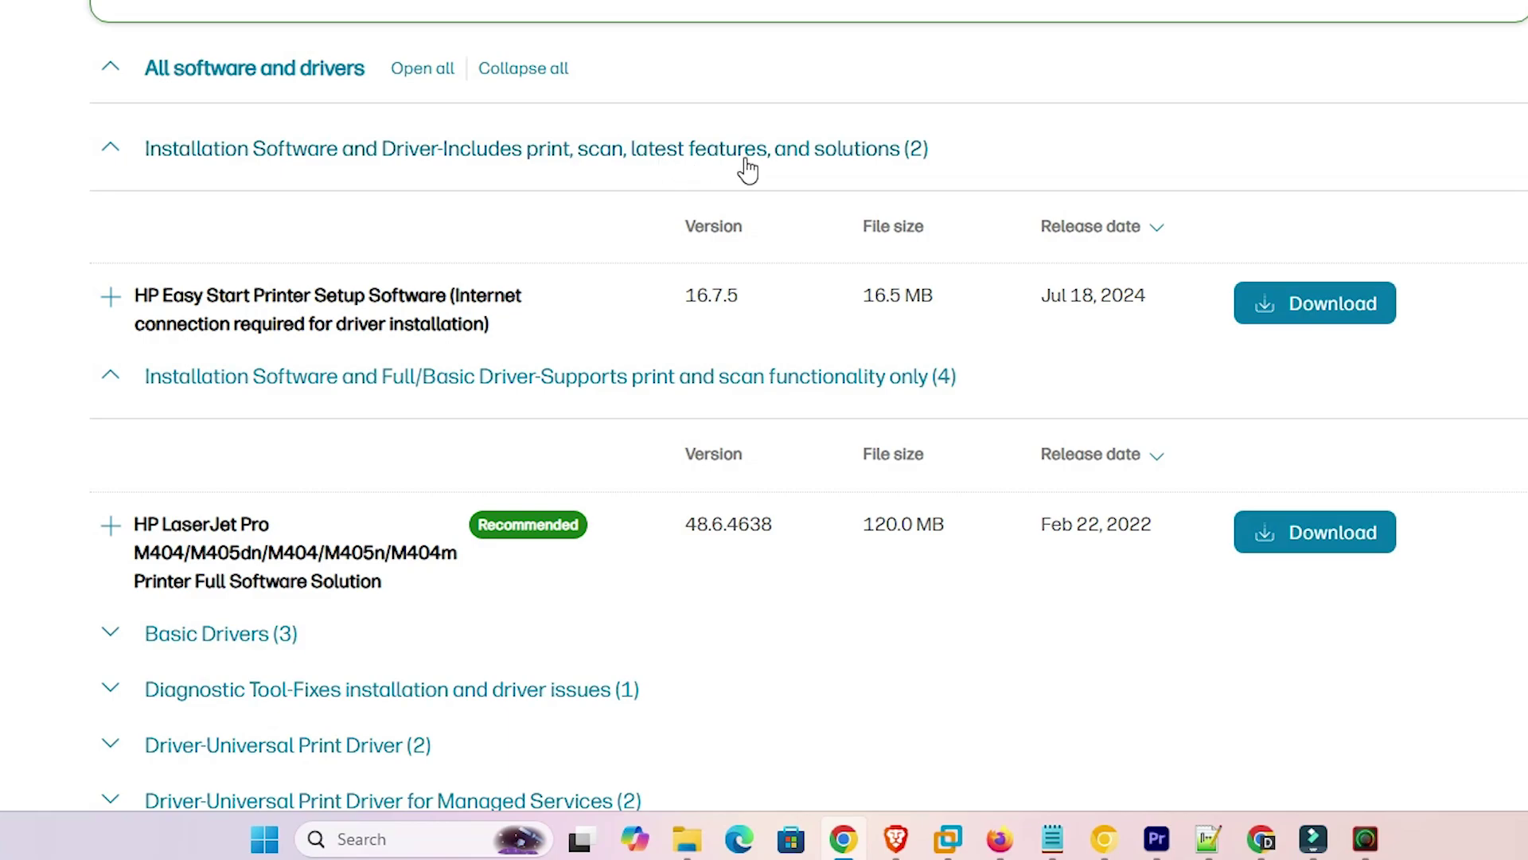
left_click(116, 155)
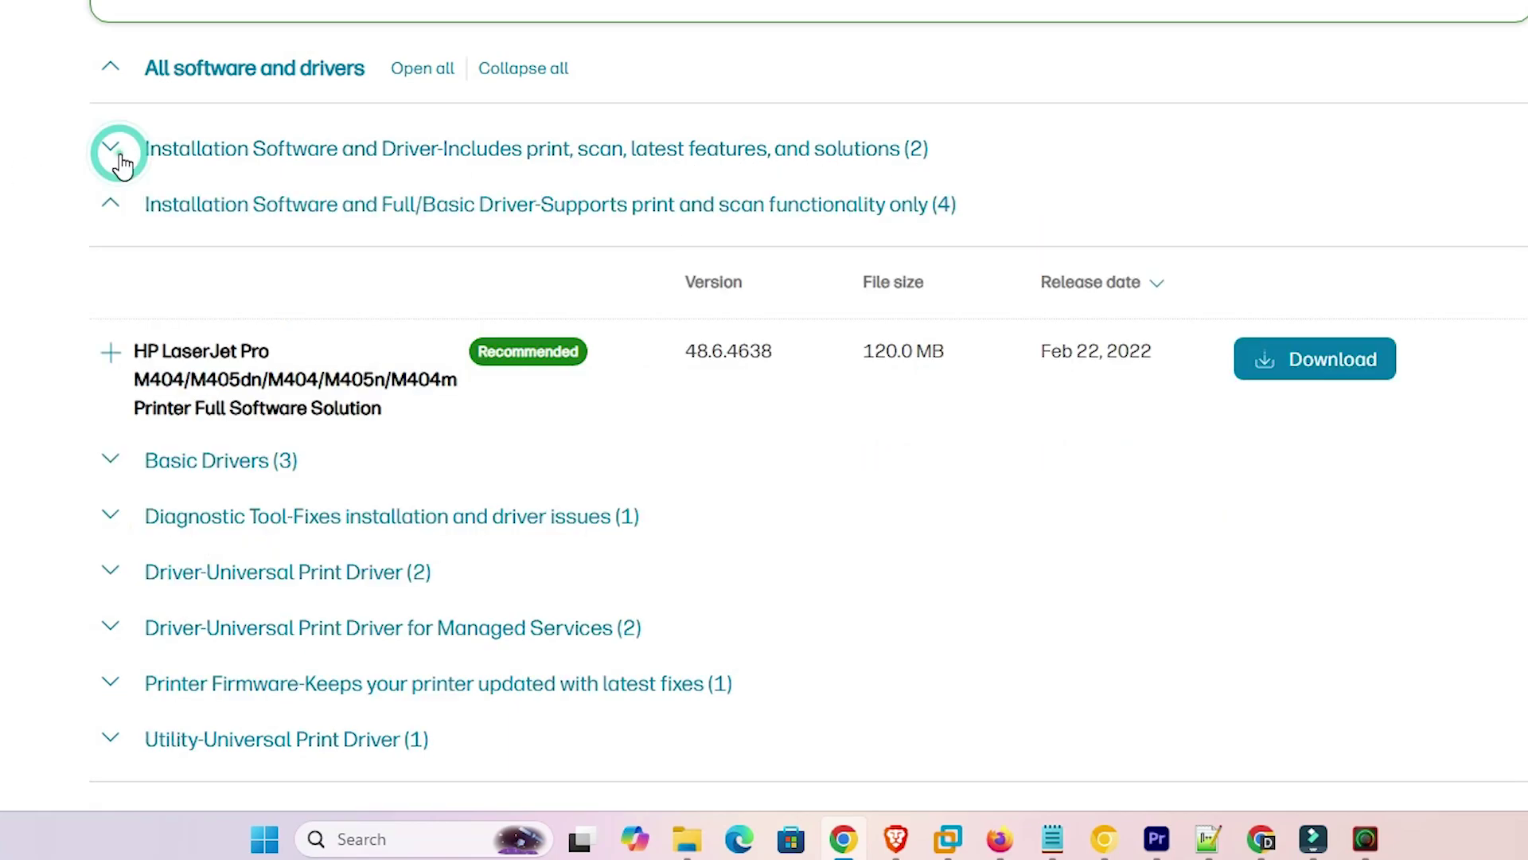
left_click(116, 154)
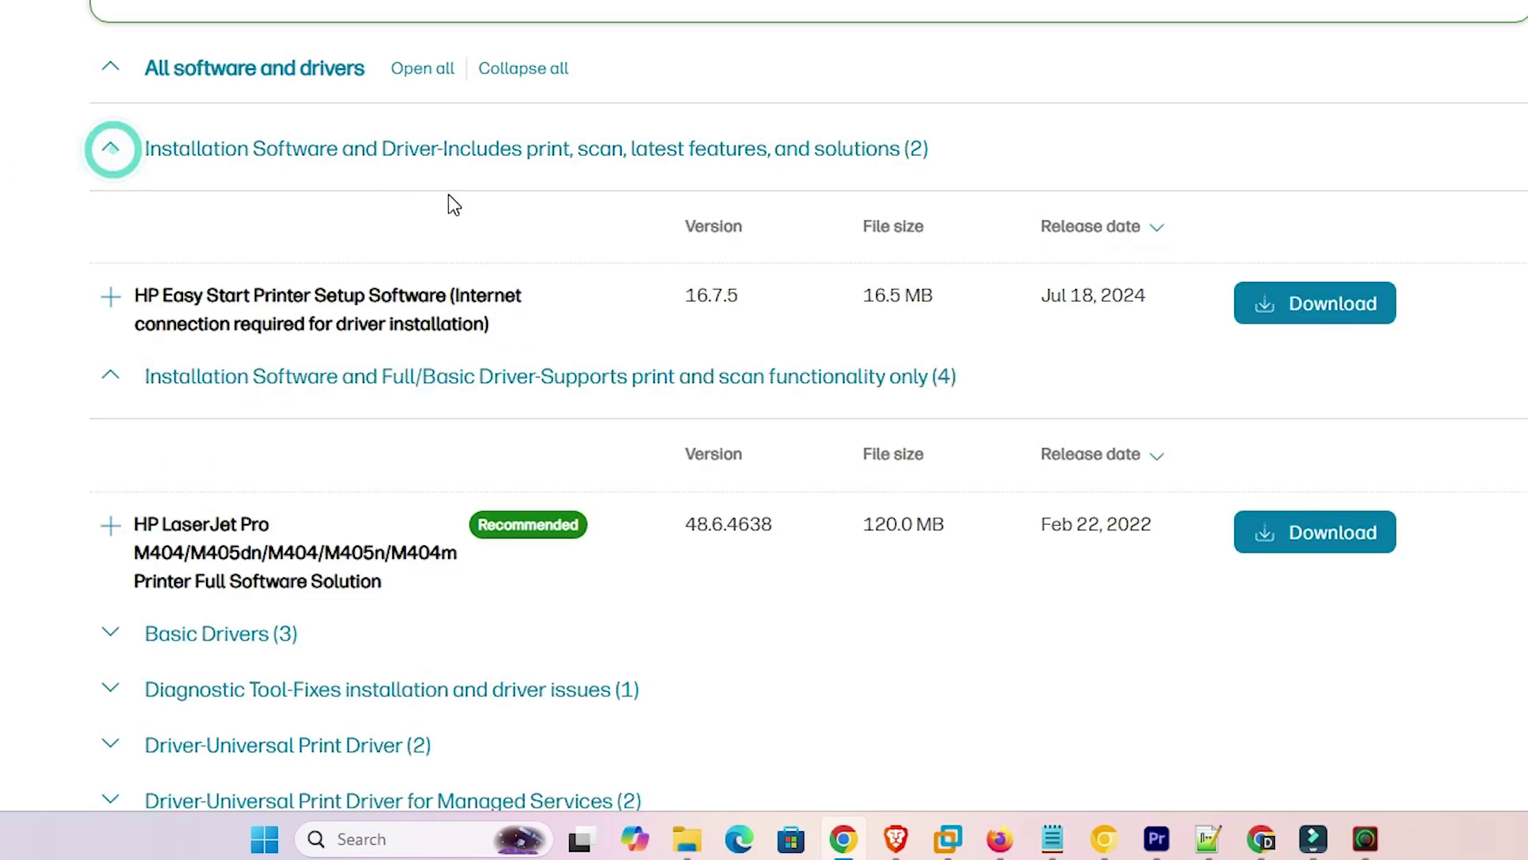
scroll(448, 195, "down", 1)
scroll(187, 403, "up", 1)
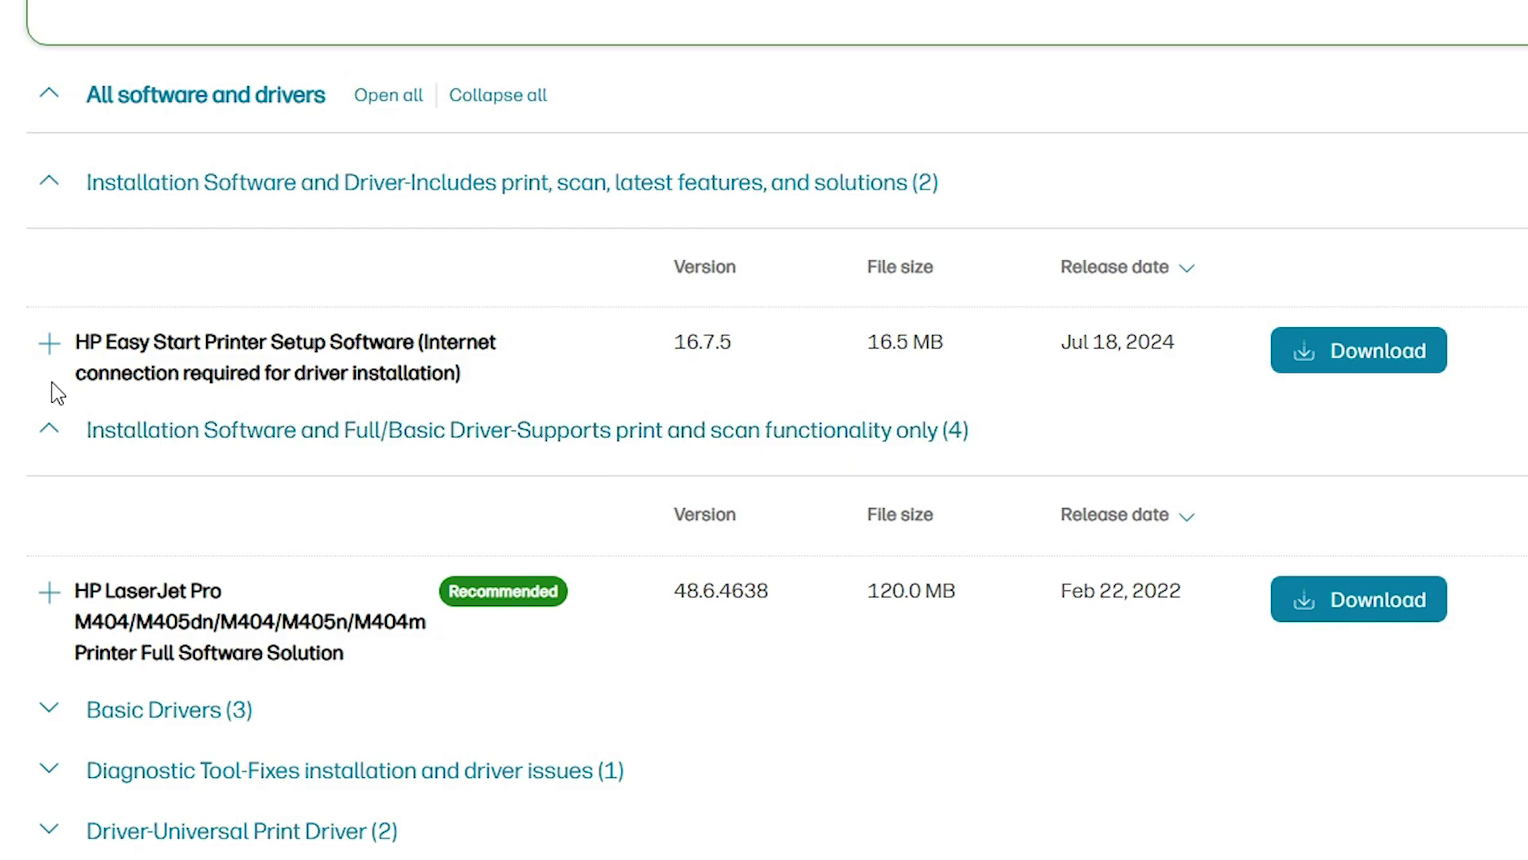
Re-expand the Full/Basic Driver section and highlight the Full Software Solution package (48.6.4638, 120.0 MB).
left_click(58, 436)
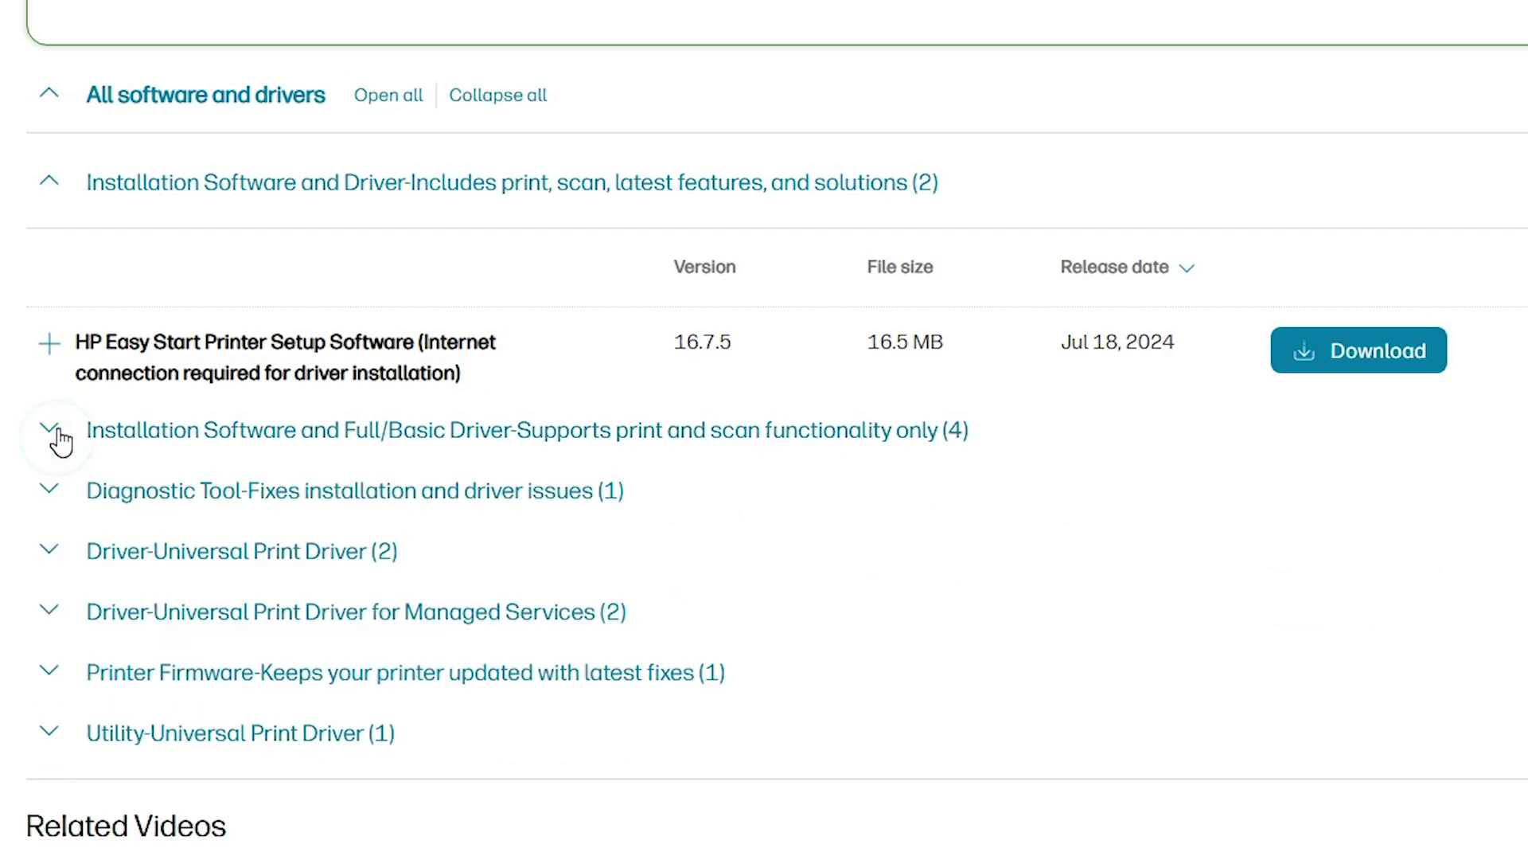
left_click(59, 436)
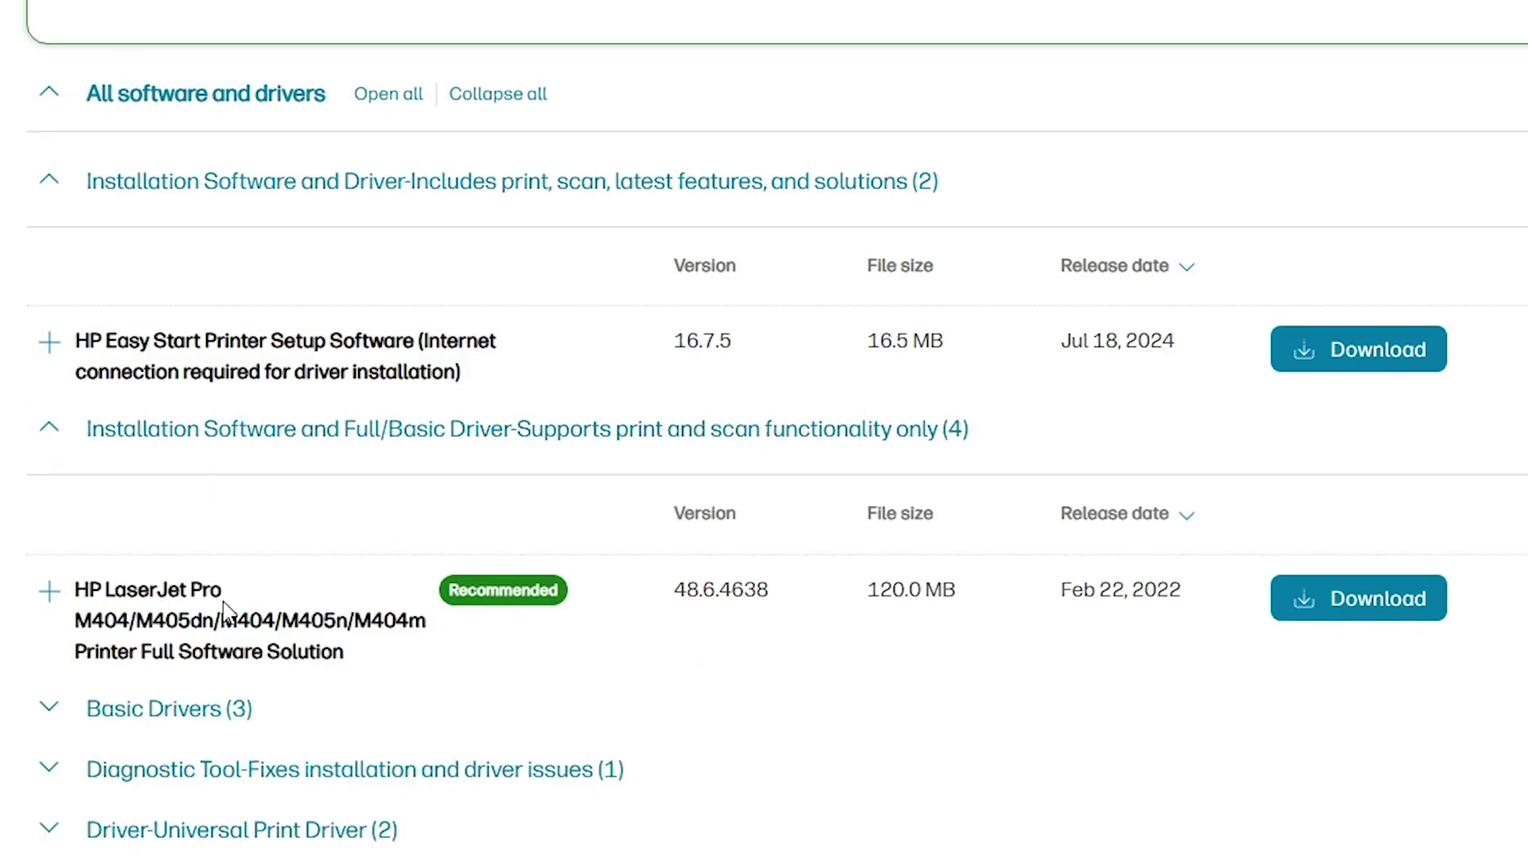
scroll(225, 612, "down", 3)
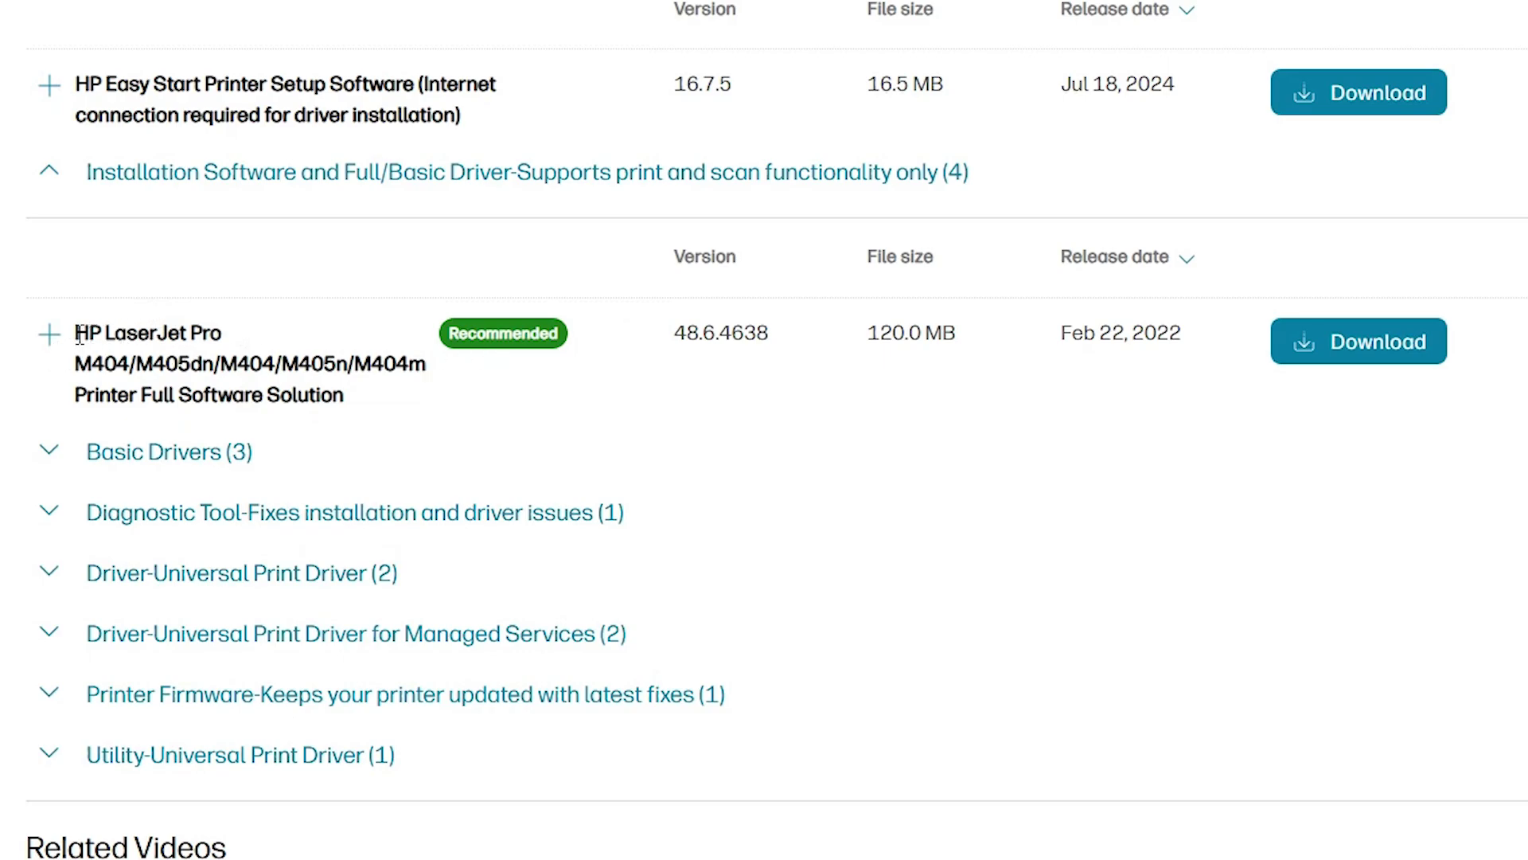
left_click_drag(79, 338, 411, 415)
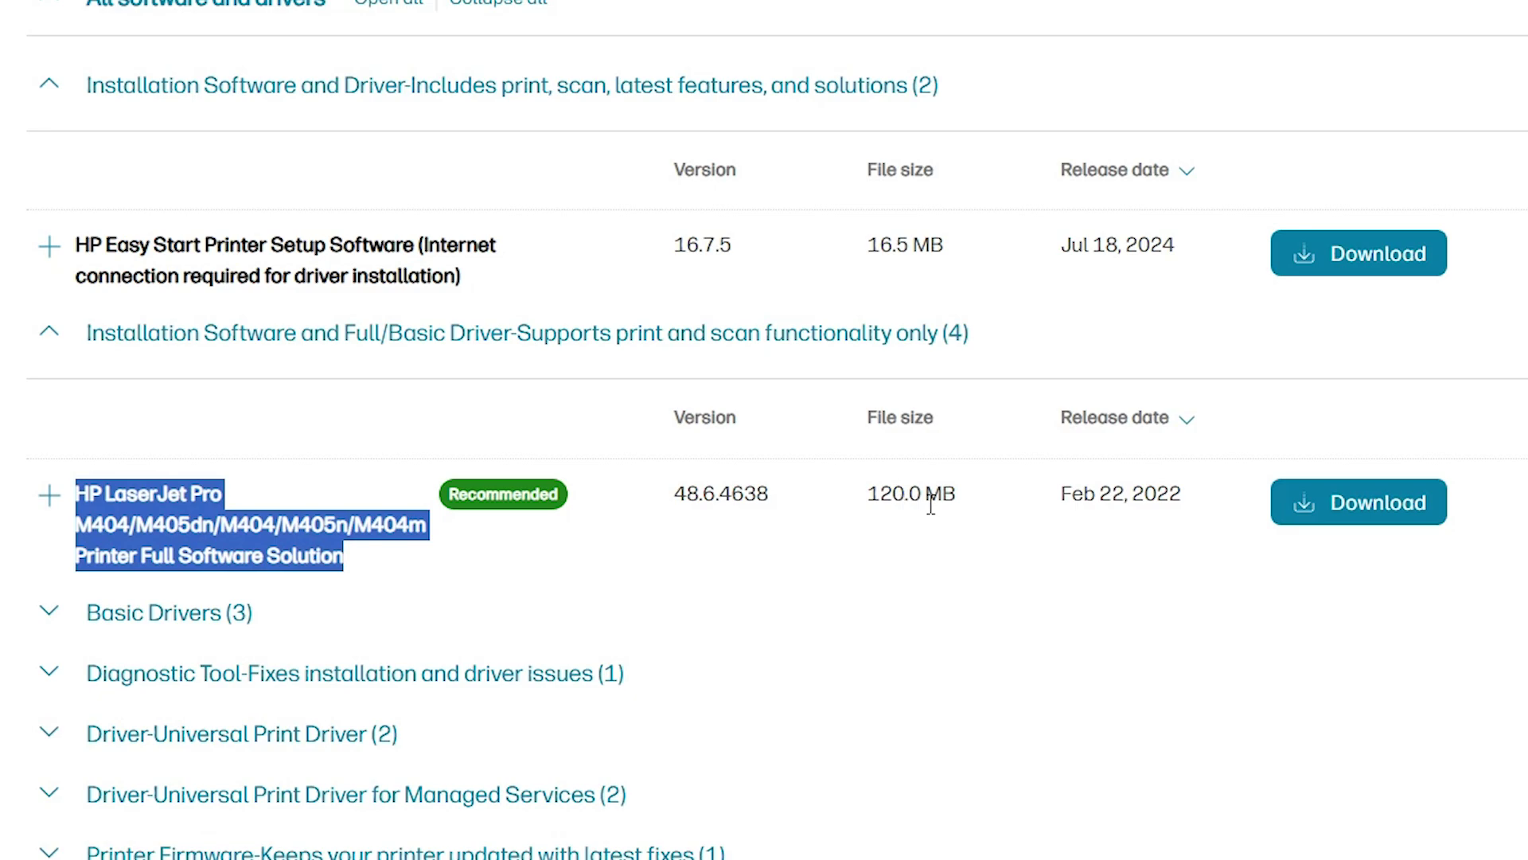
Download the 120 MB Full_Webpack-48.6.4638 installer and show it in the Downloads folder.
left_click(1420, 500)
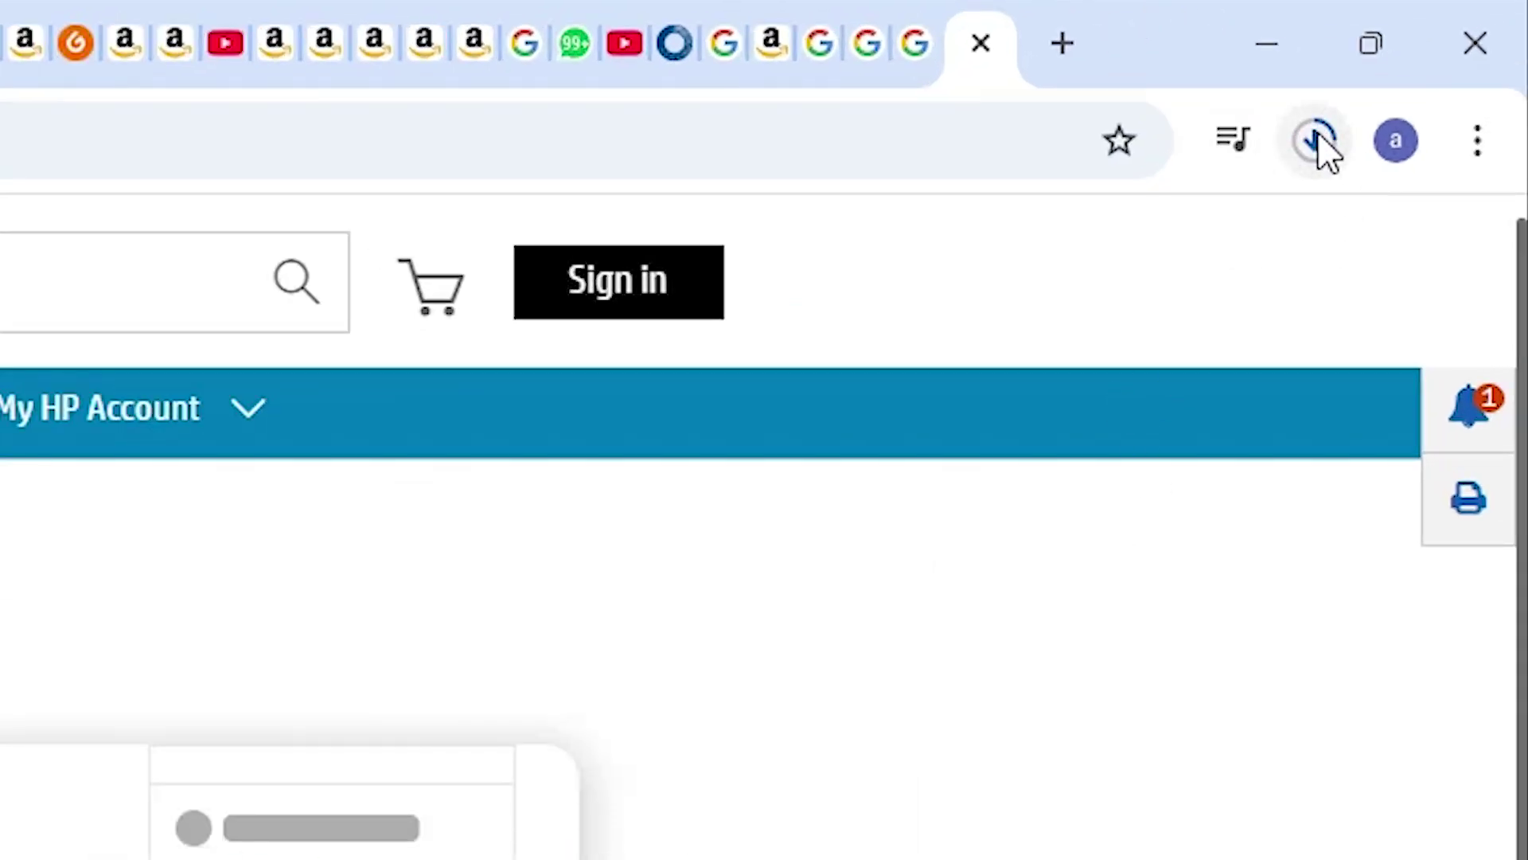
left_click(1315, 140)
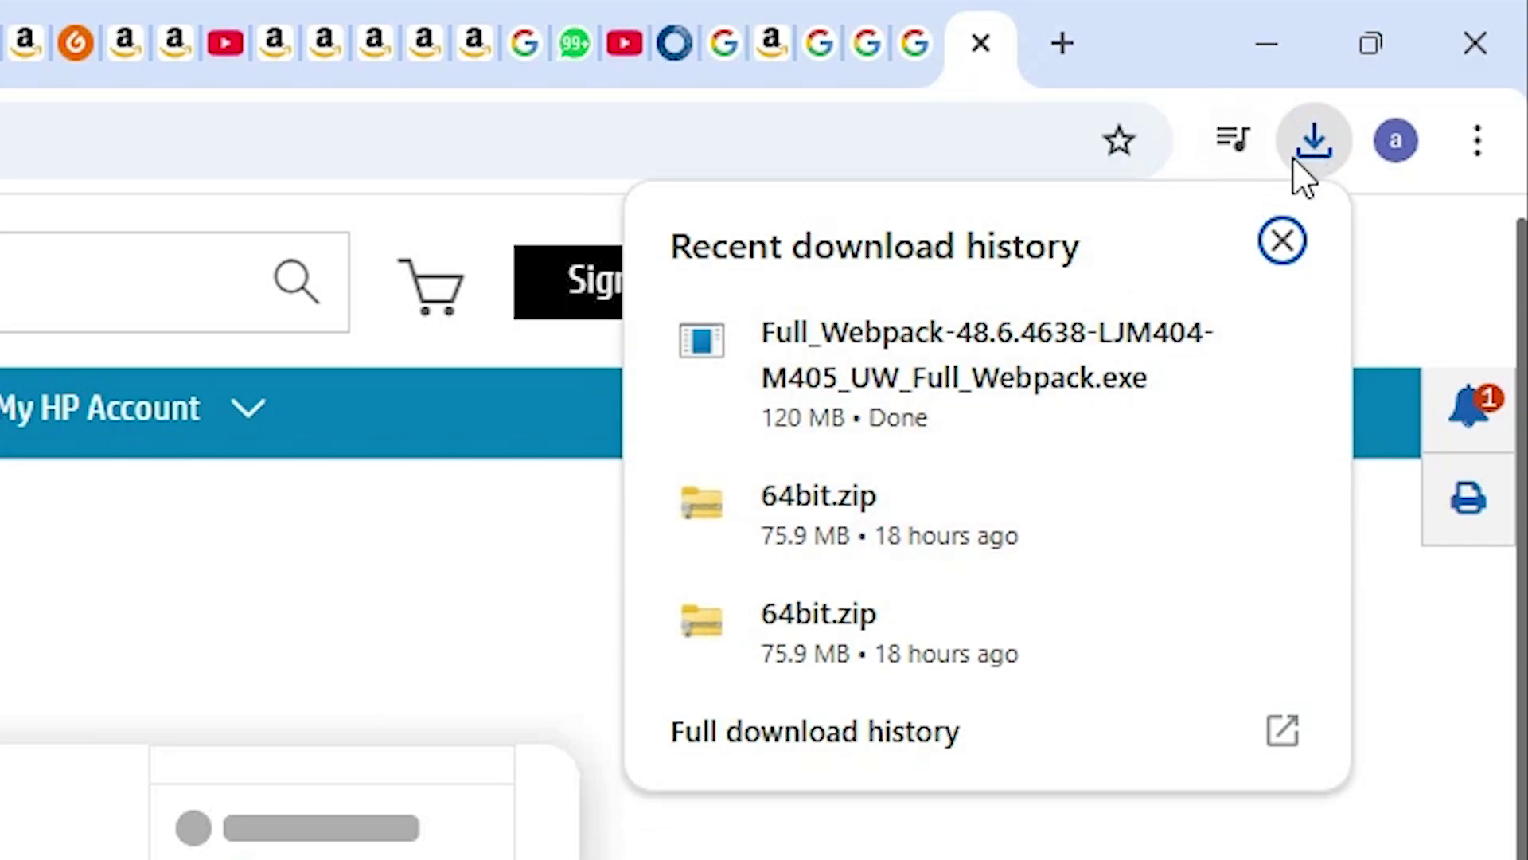
mouse_move(1170, 382)
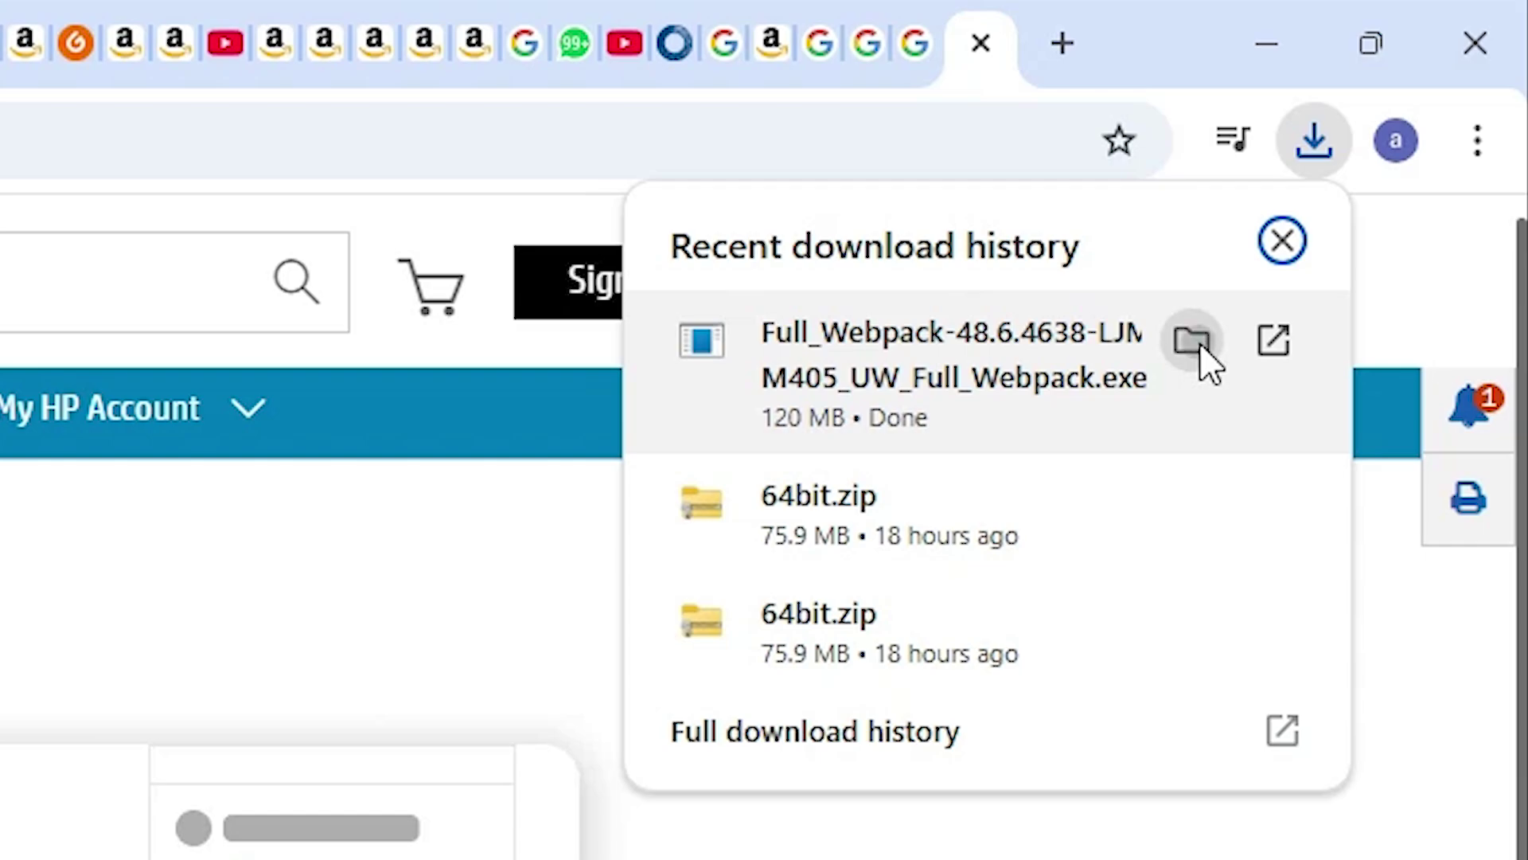
left_click(1198, 346)
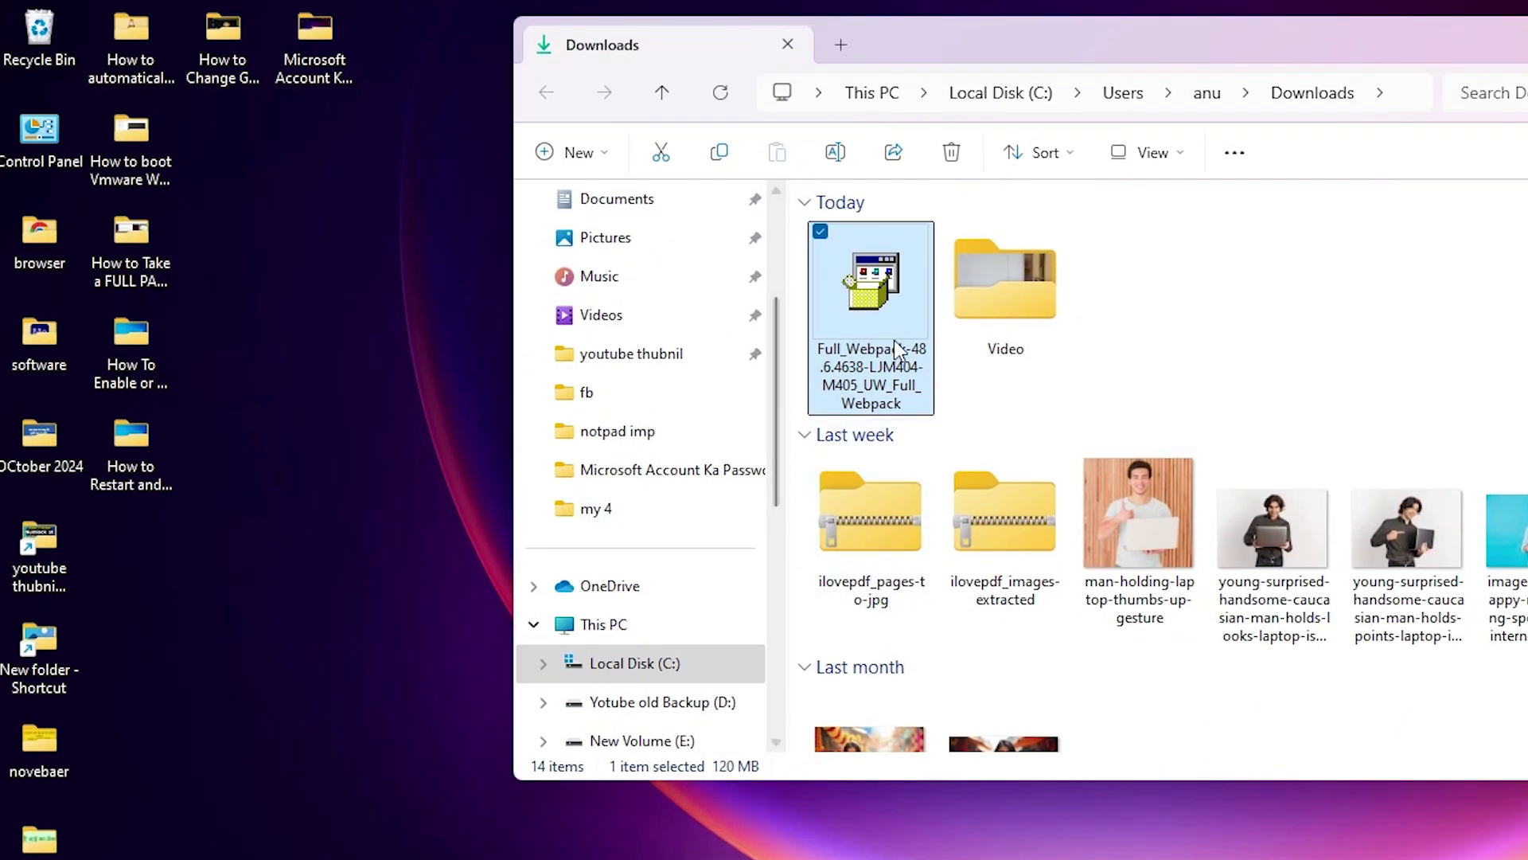
Move the Full_Webpack-48.6.4638 installer from Downloads onto an empty desktop slot.
left_click_drag(875, 328, 288, 585)
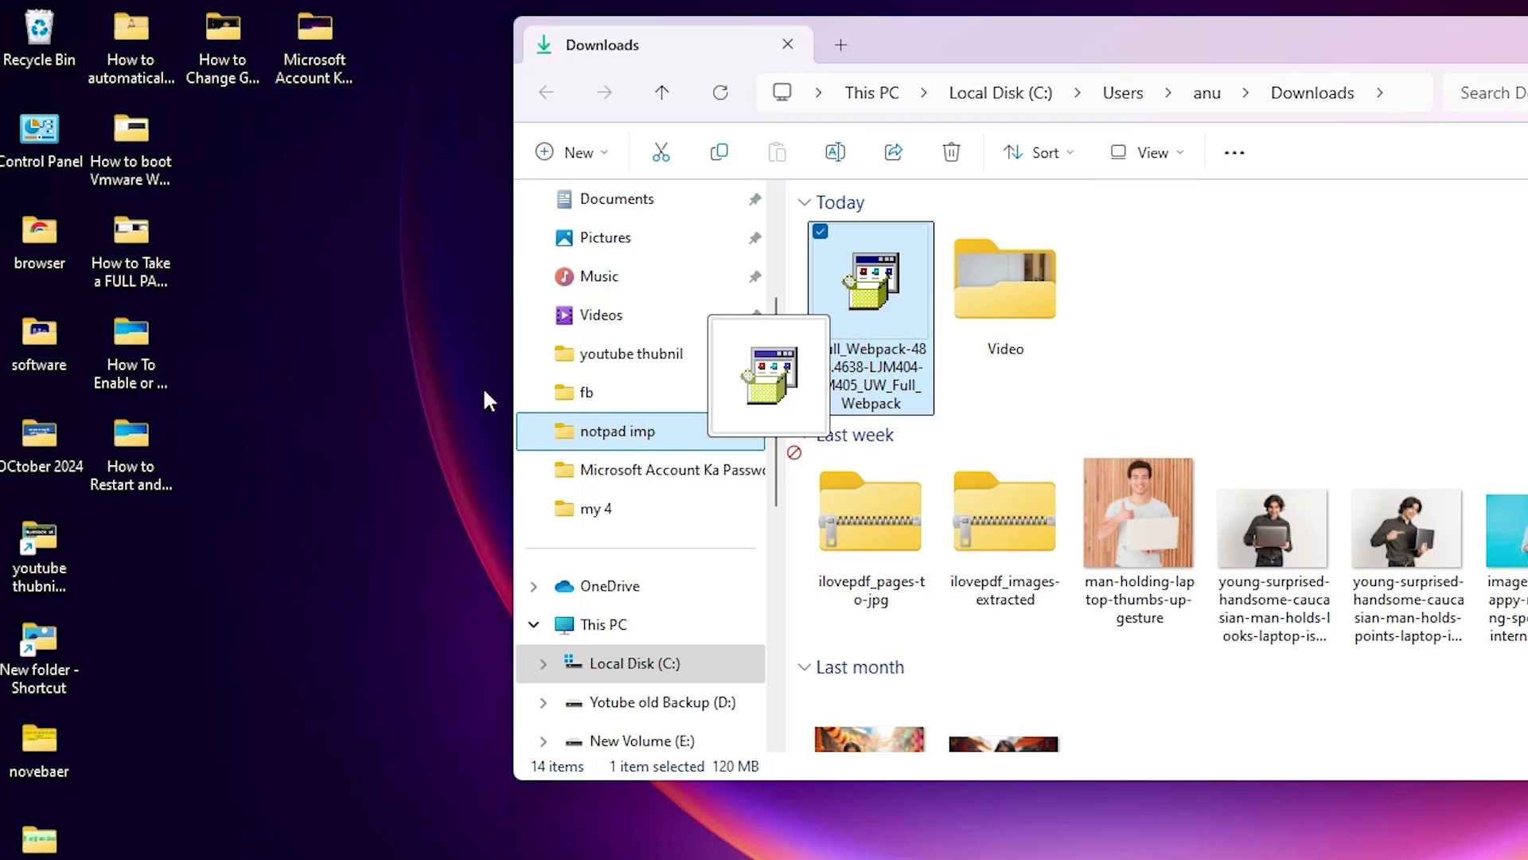
left_click_drag(484, 392, 215, 627)
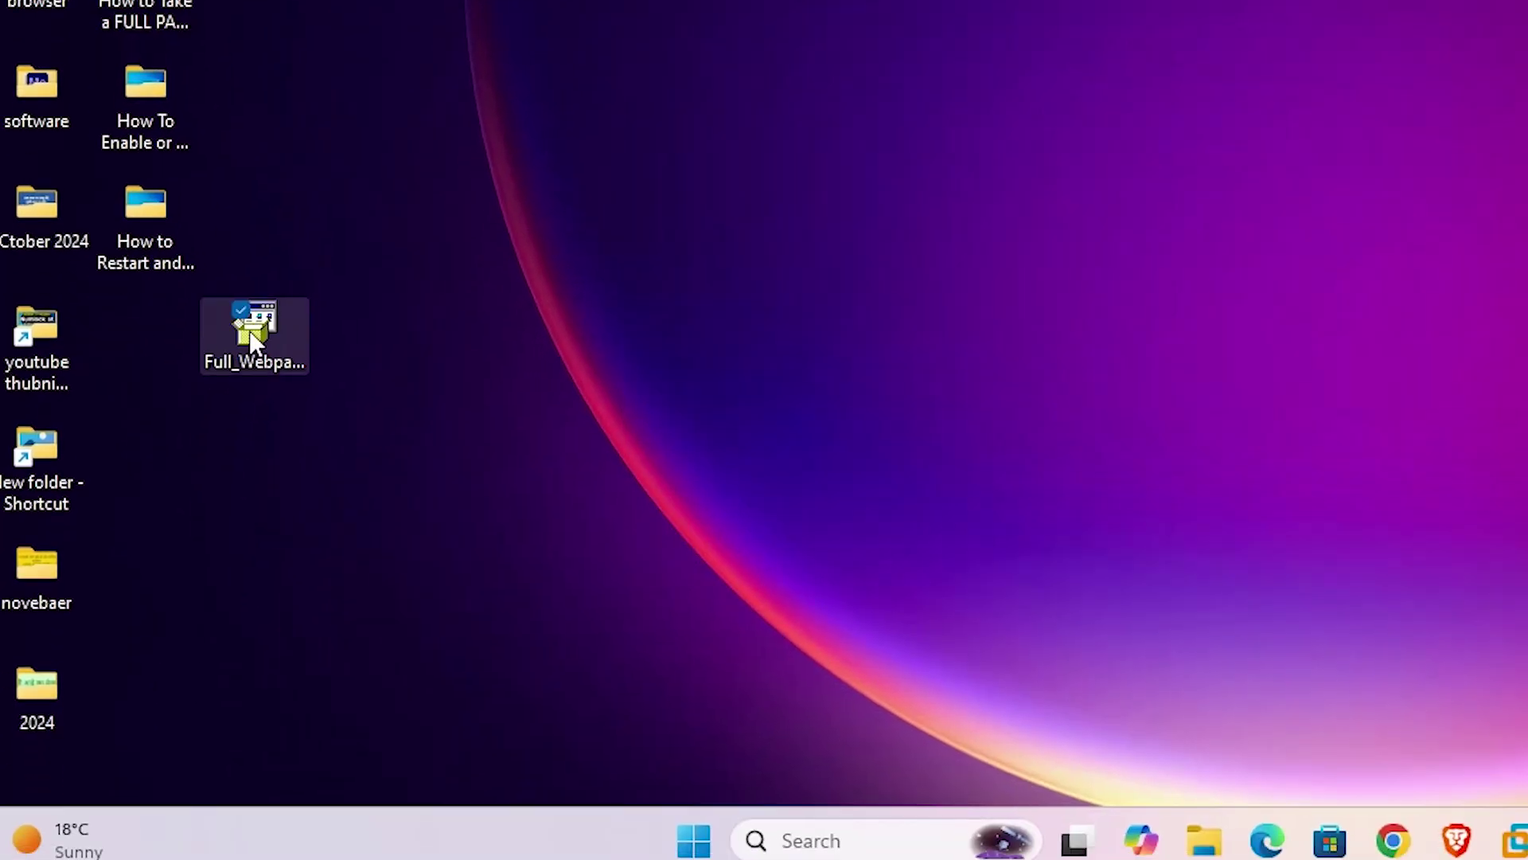
left_click_drag(250, 329, 112, 320)
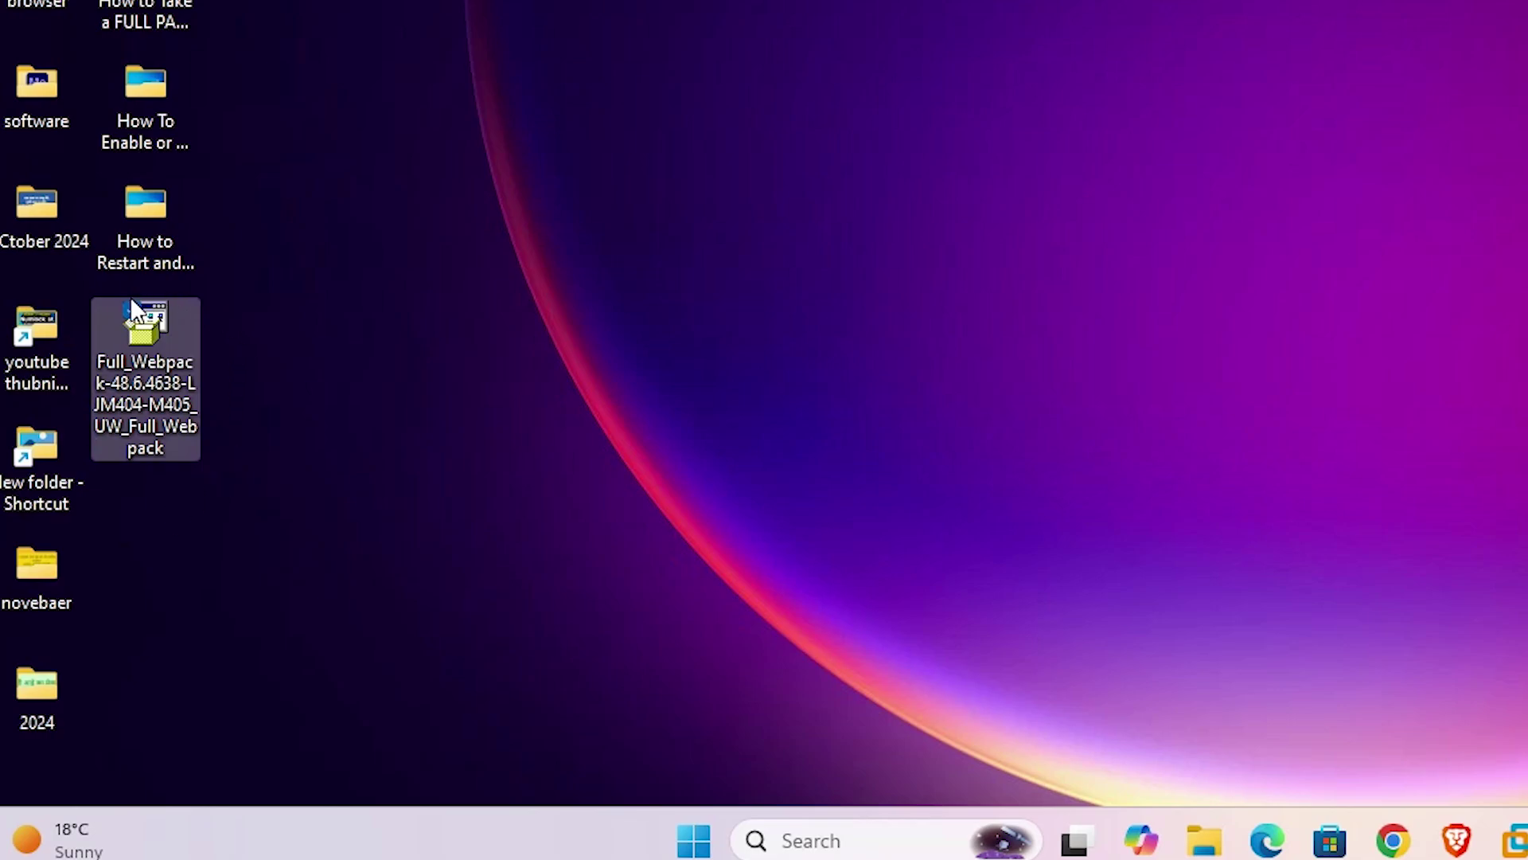
Extract the Full_Webpack installer with WinRAR into a Full_Webpack-48.6.4638-LJM404-M405_UW_Full_Webpack desktop folder.
right_click(149, 345)
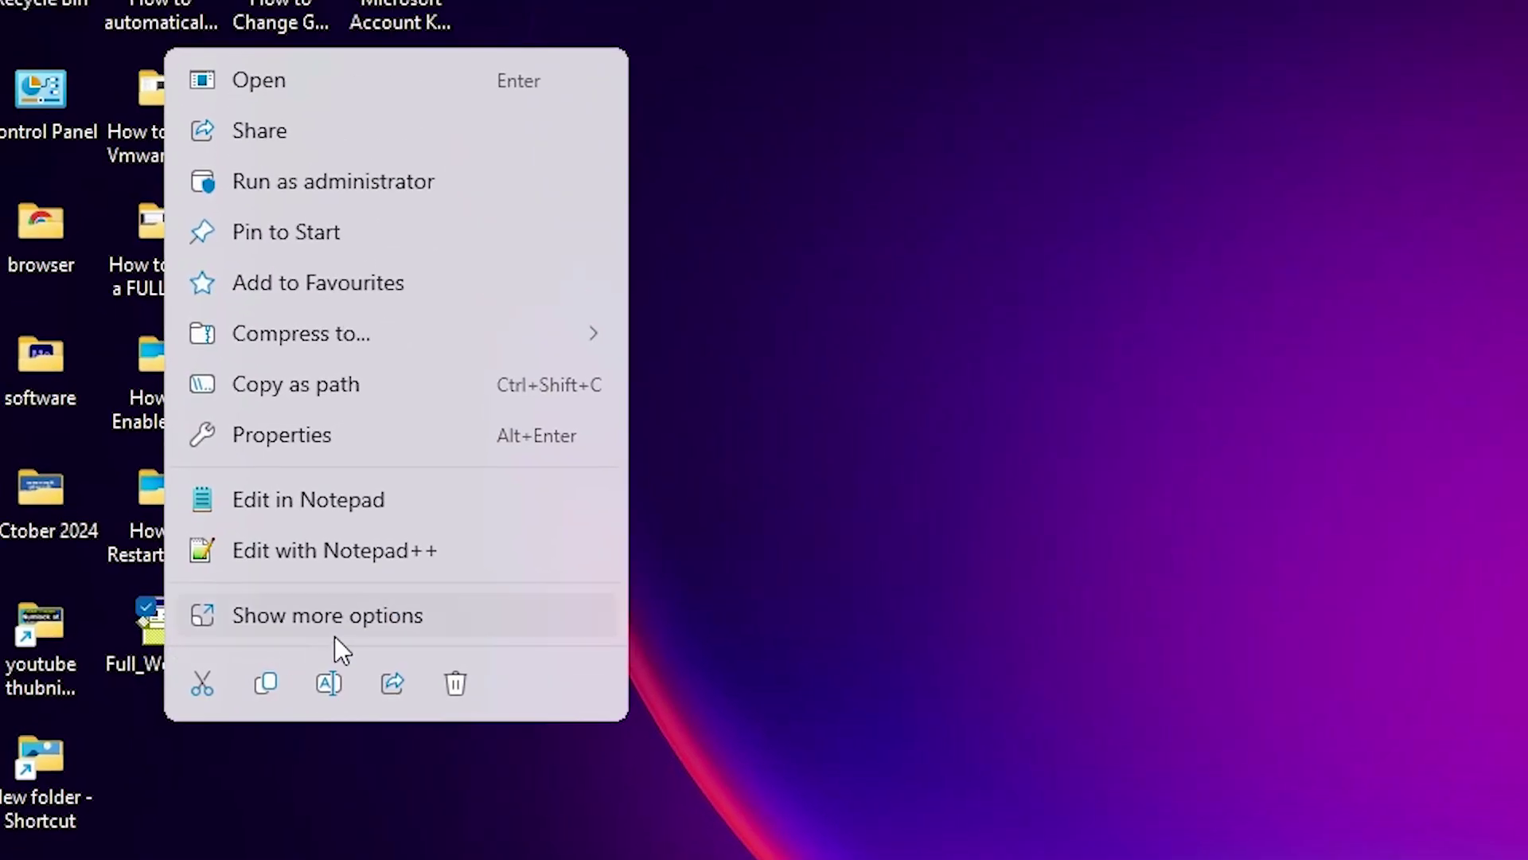
left_click(313, 404)
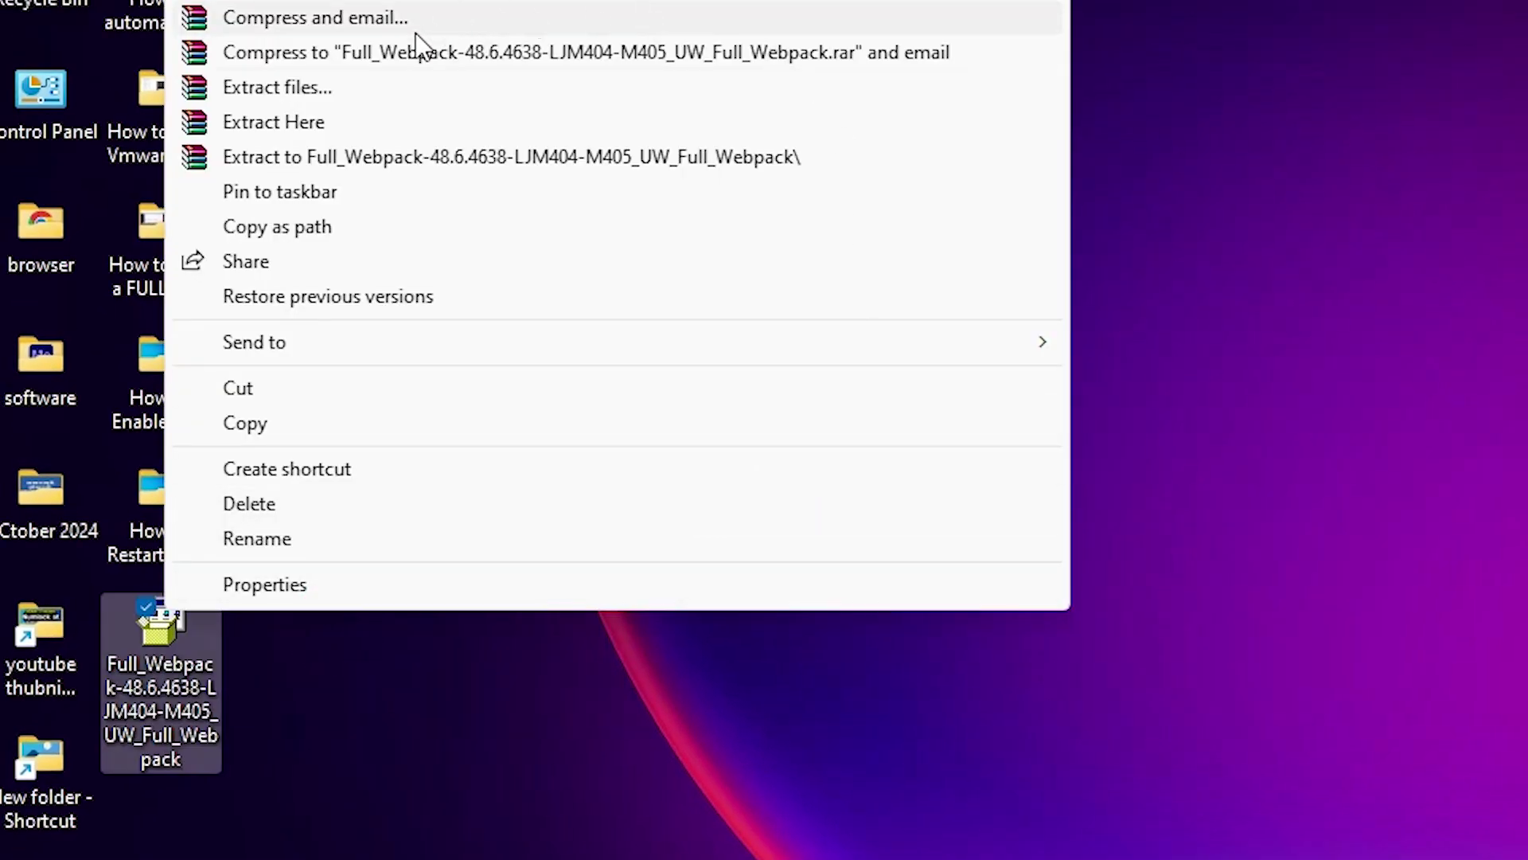
left_click(357, 88)
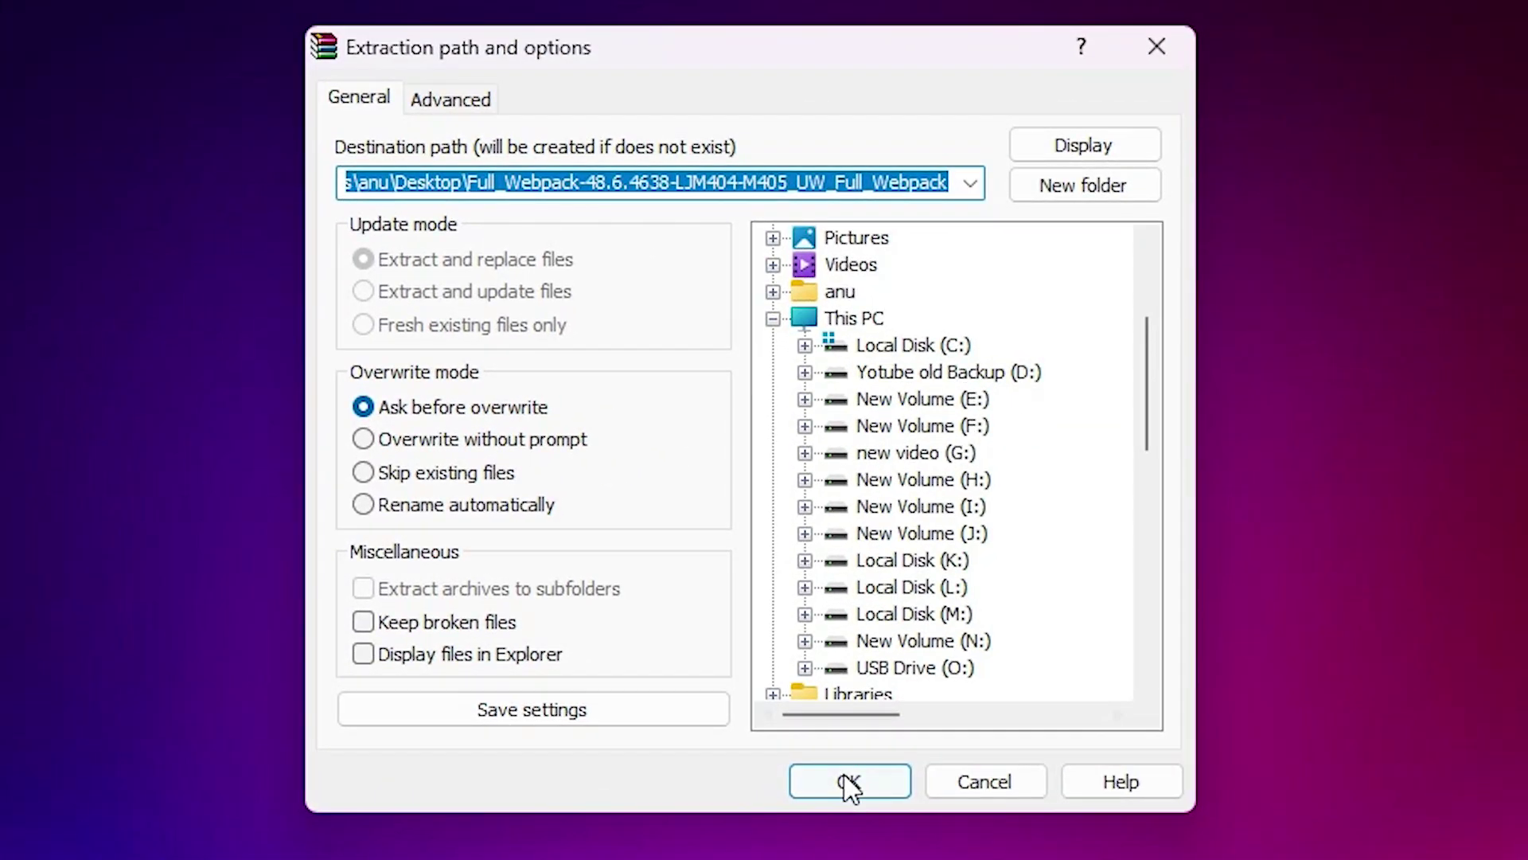
left_click(849, 783)
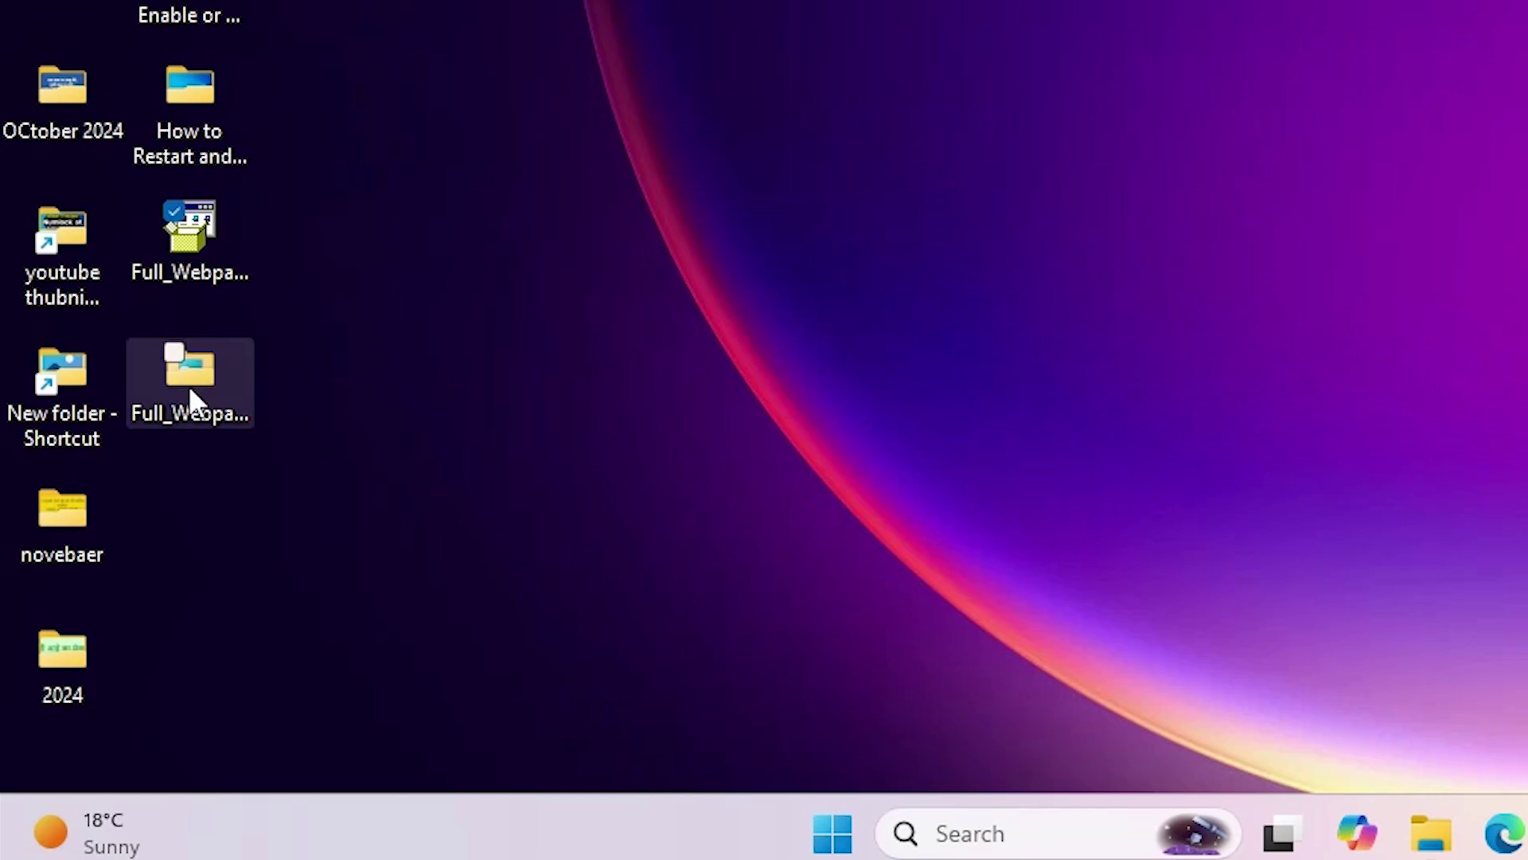
double_click(192, 403)
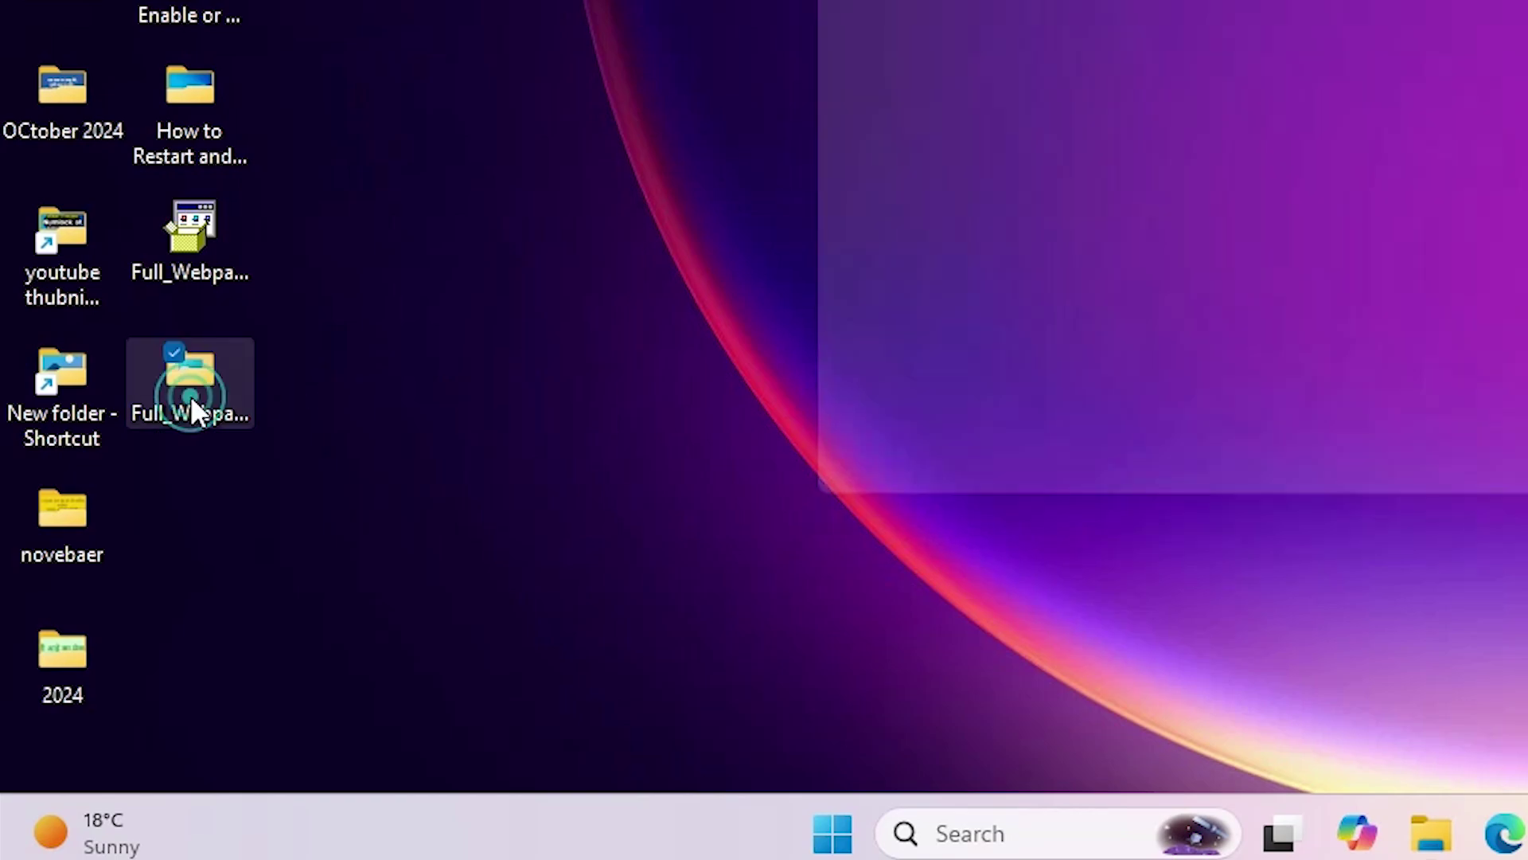
scroll(738, 556, "down", 14)
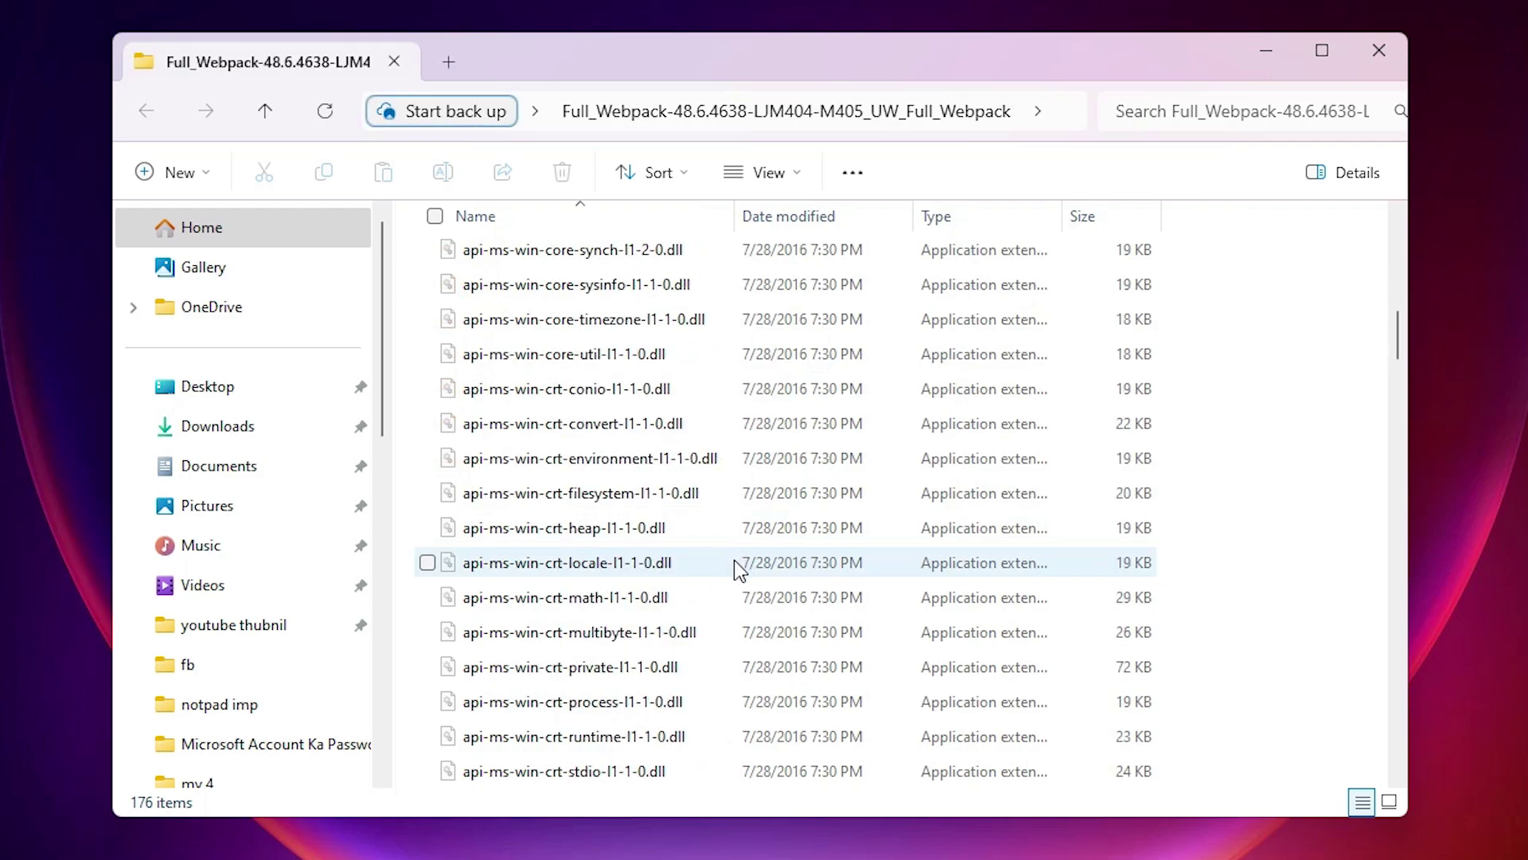
scroll(691, 589, "up", 14)
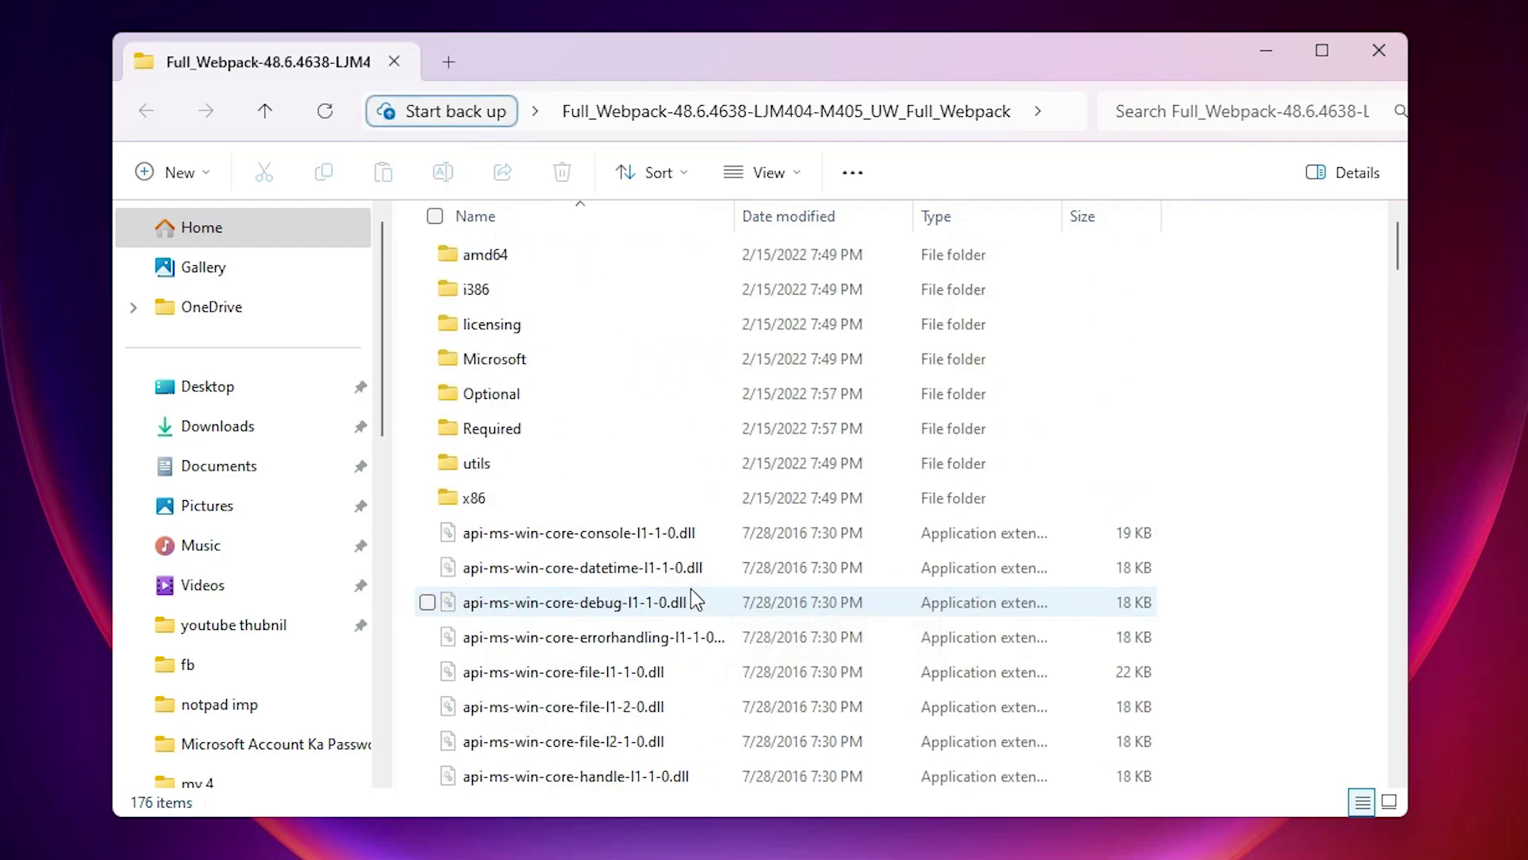
left_click(1404, 50)
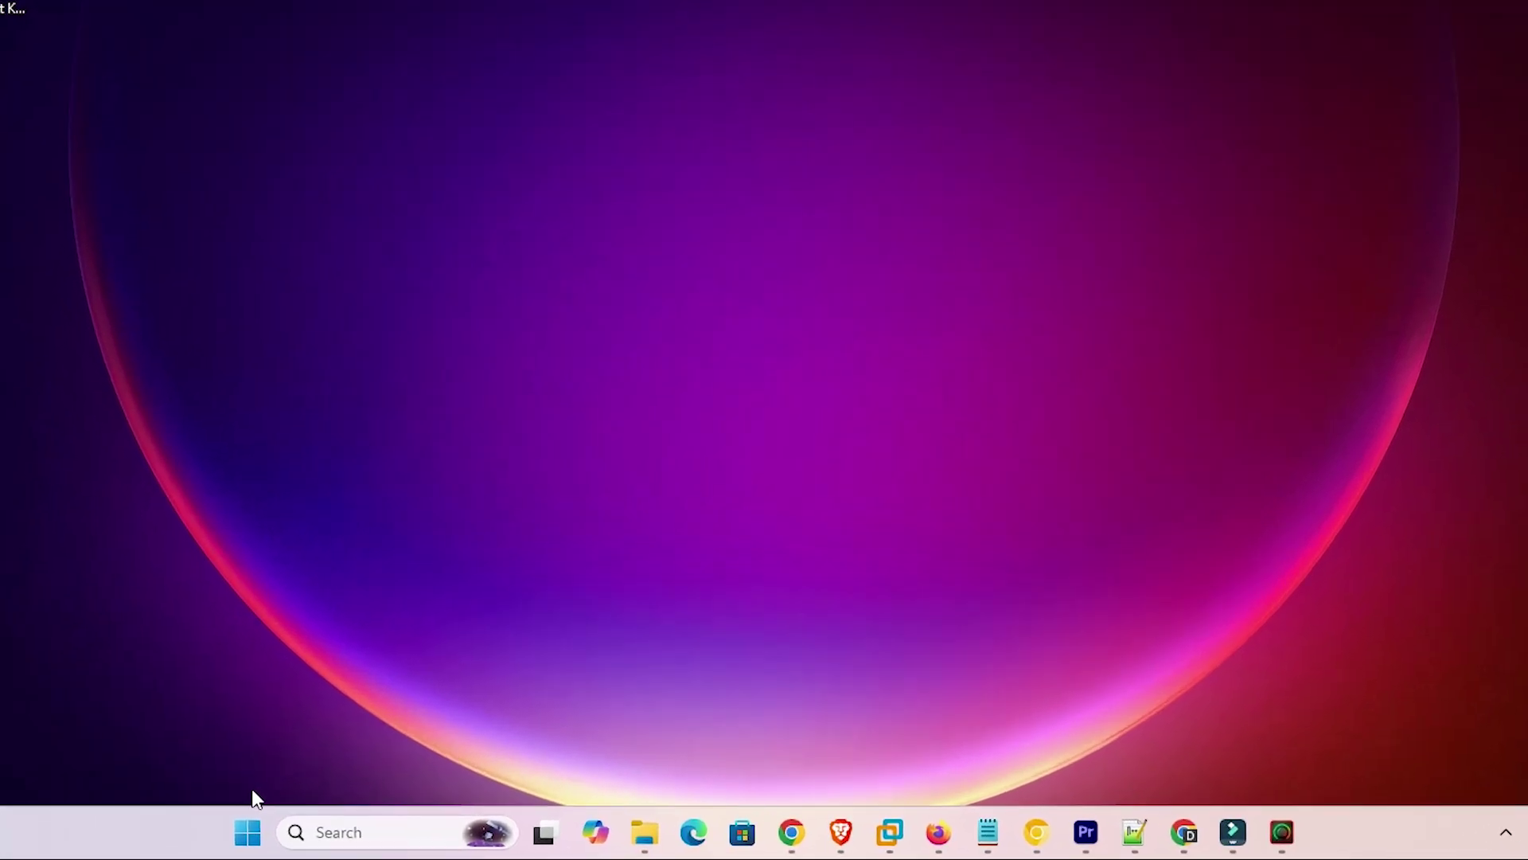
Search 'pr' to reach Printers & scanners settings and start adding a device.
left_click(245, 836)
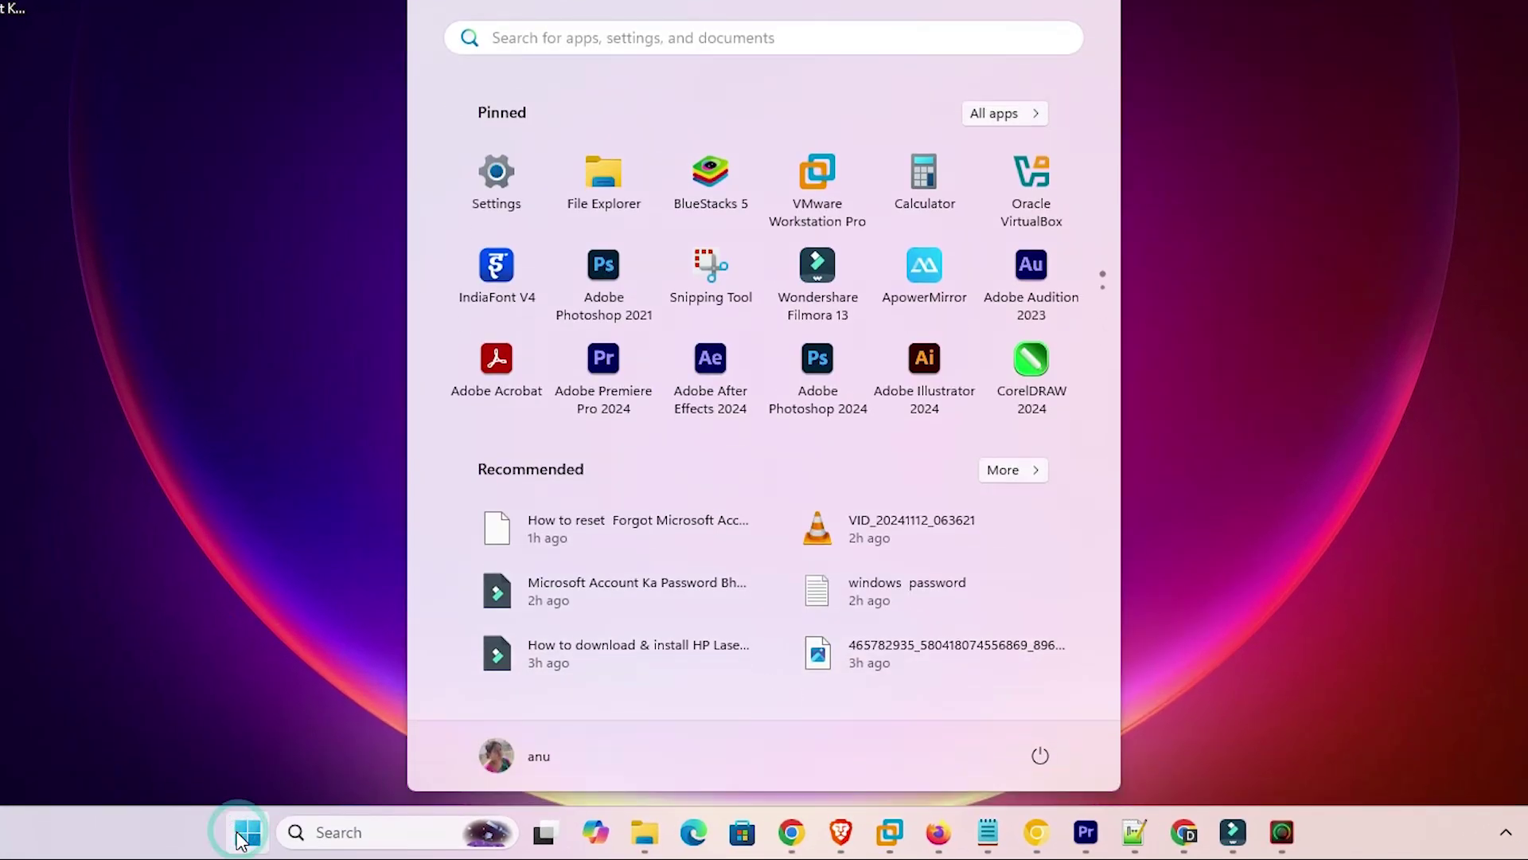
type("pr")
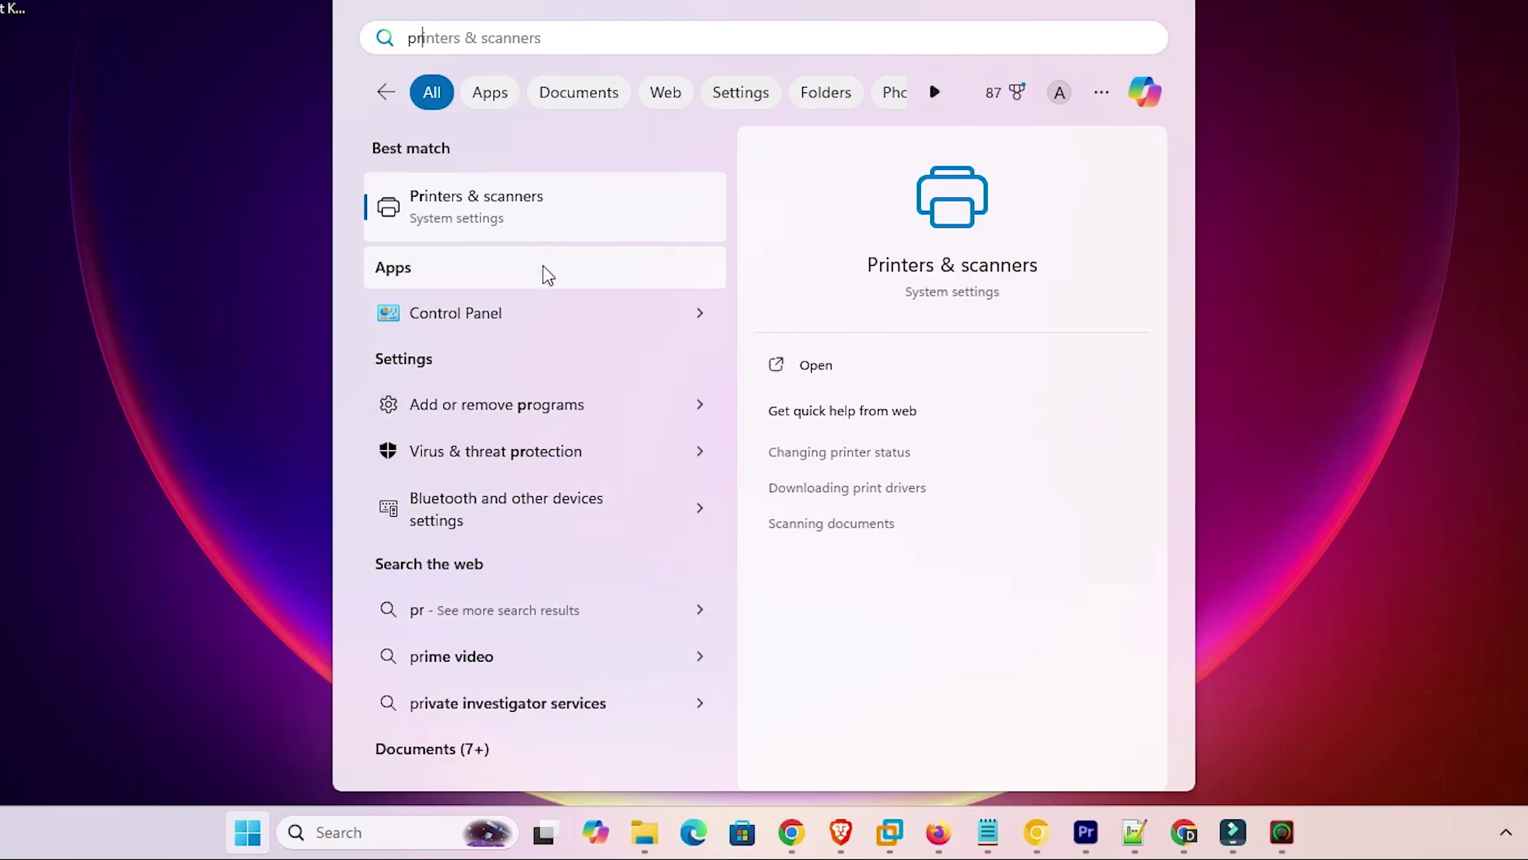
left_click(538, 210)
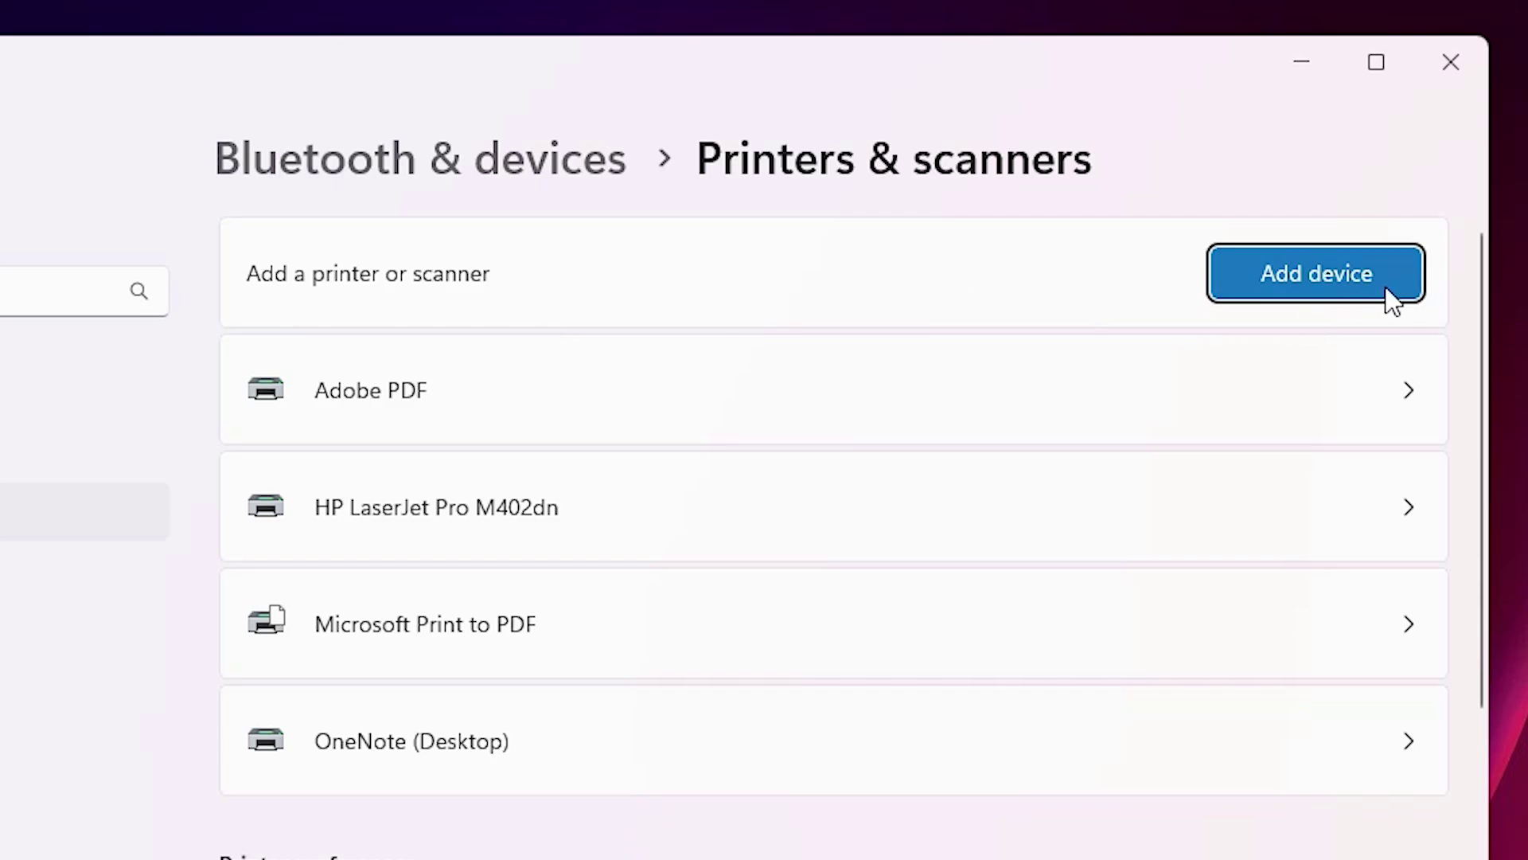
left_click(1337, 296)
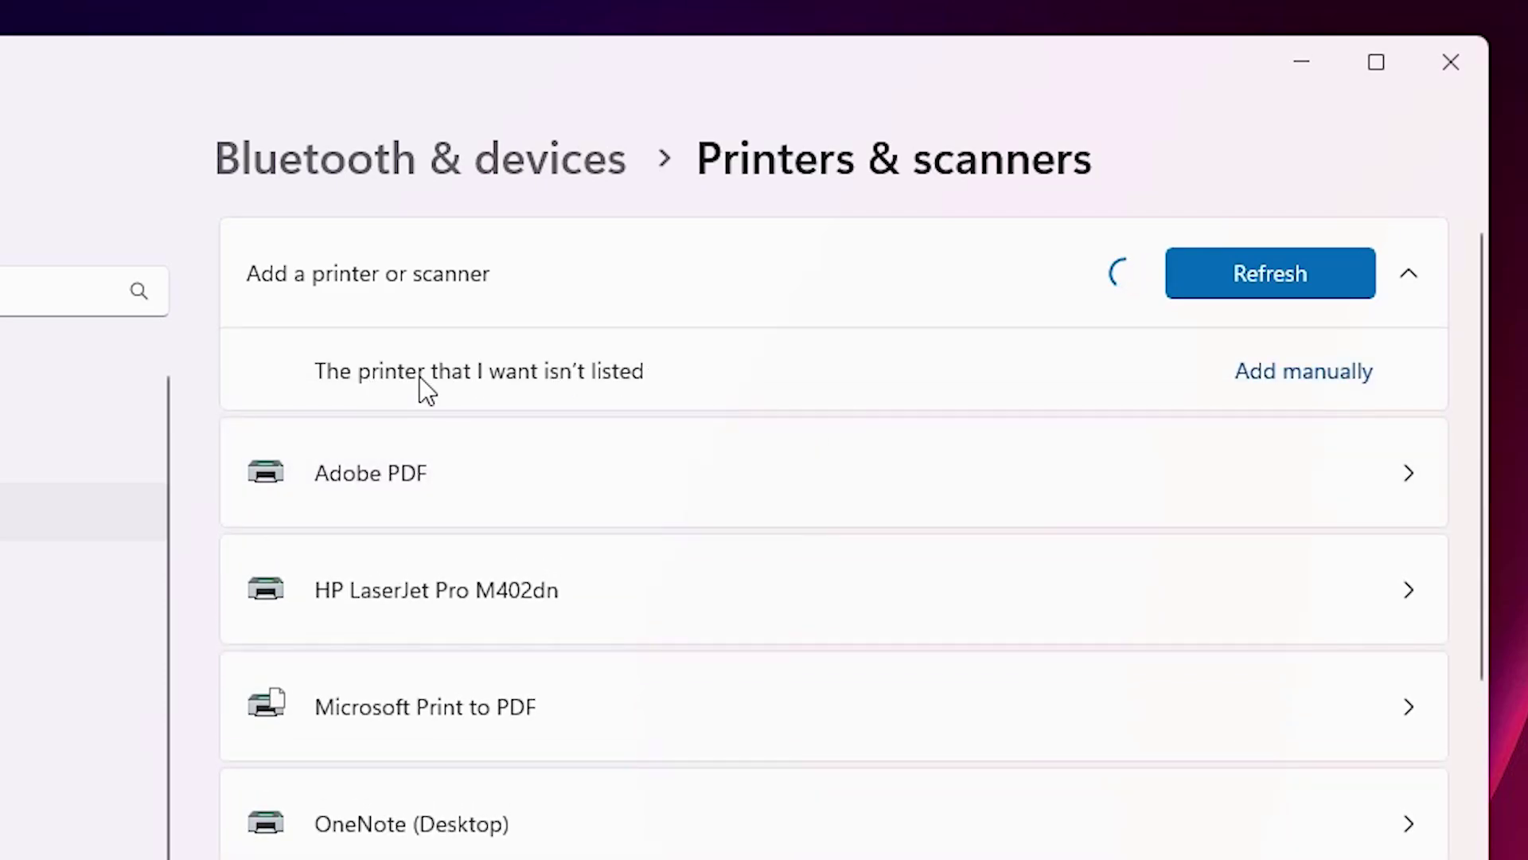
Add a local printer manually on port USB_001 (Local Port) and proceed to driver installation.
left_click(1260, 377)
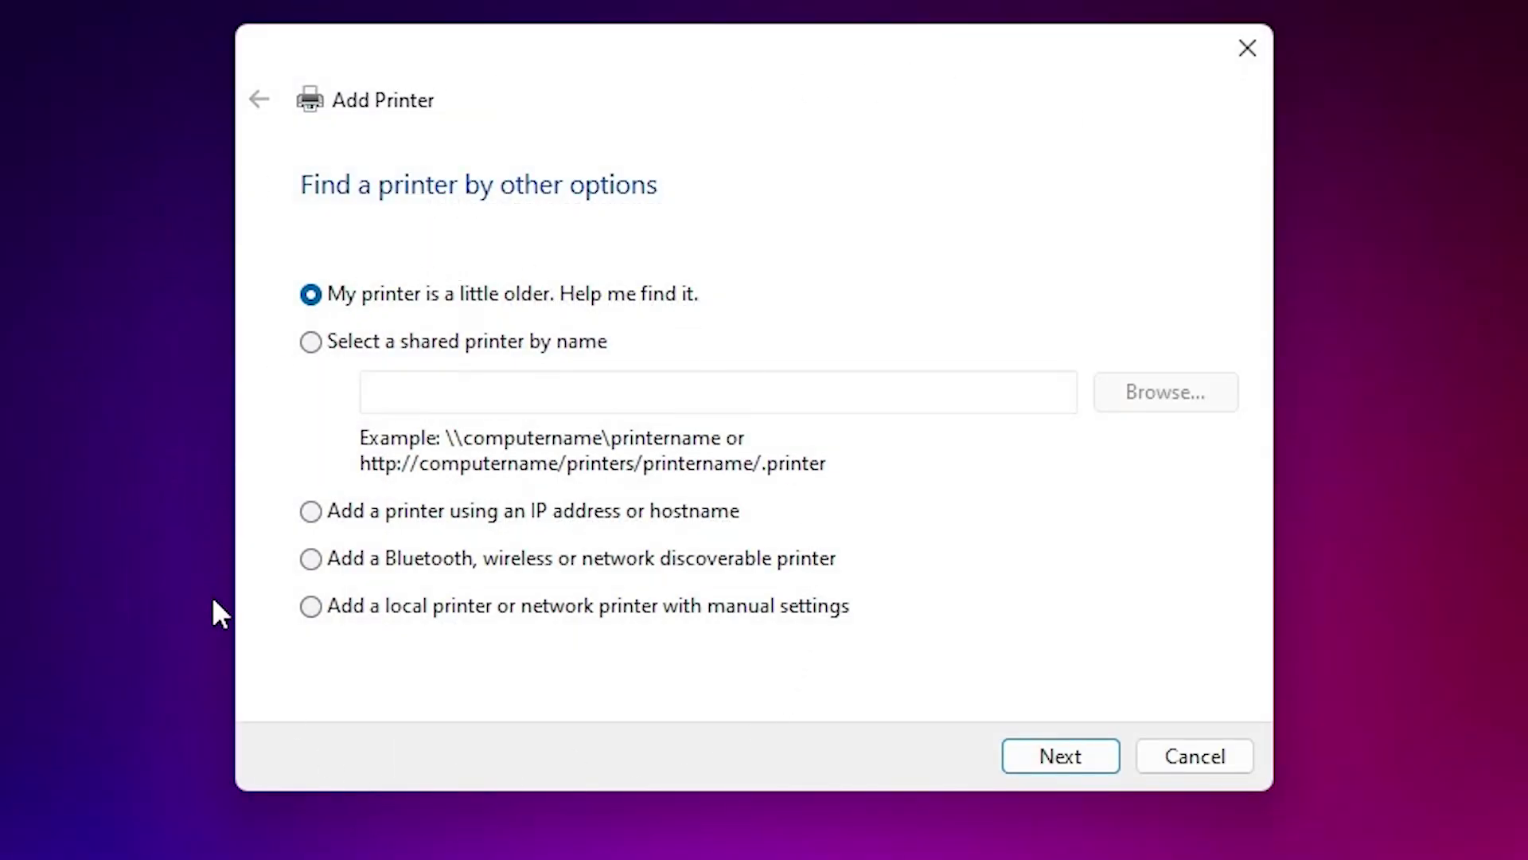
left_click(451, 612)
left_click(1099, 773)
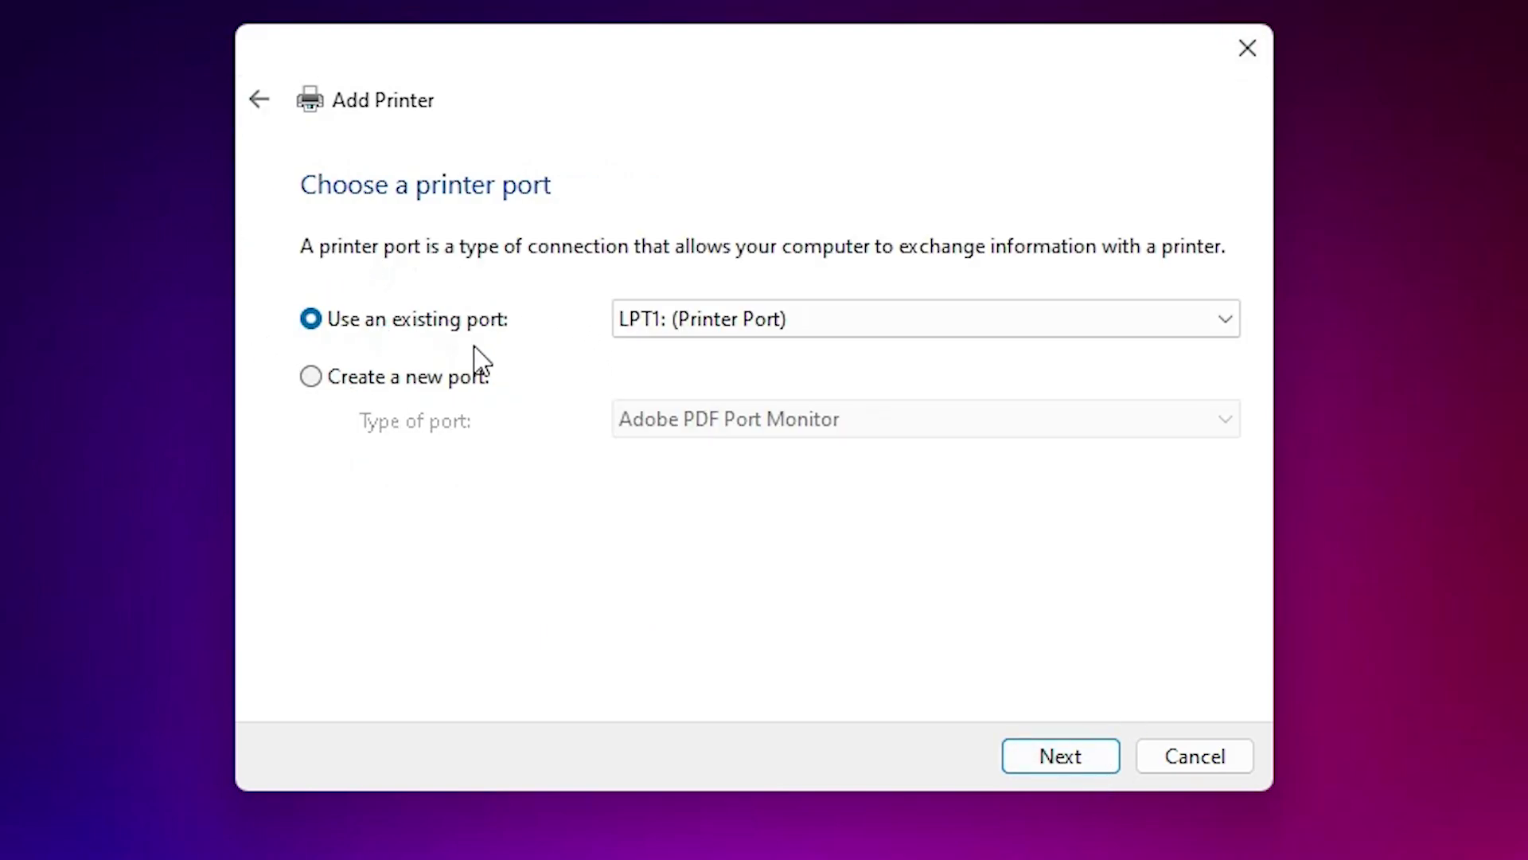
left_click(761, 328)
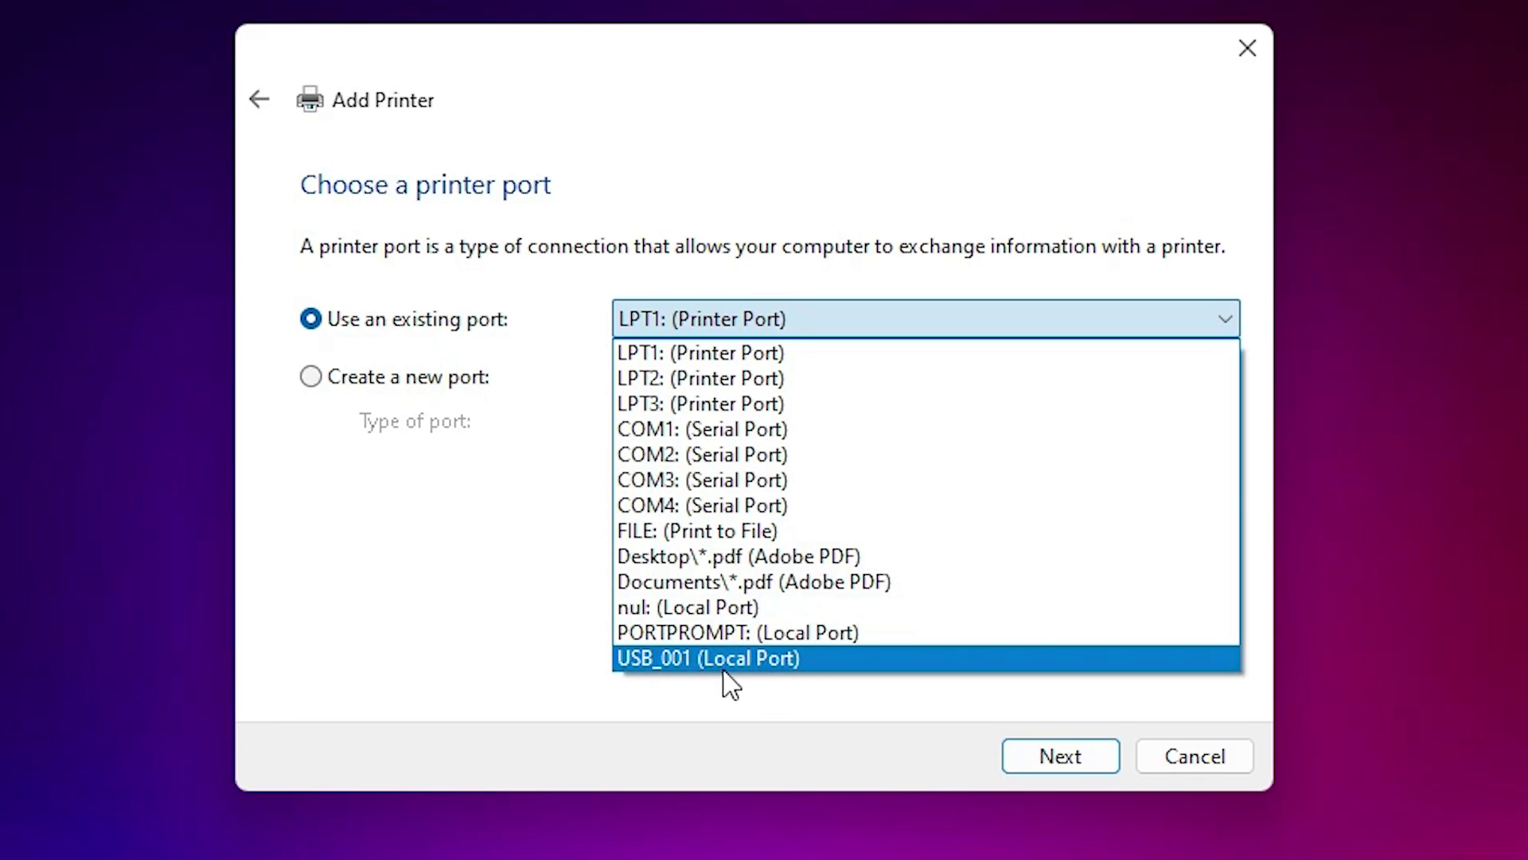
left_click(685, 657)
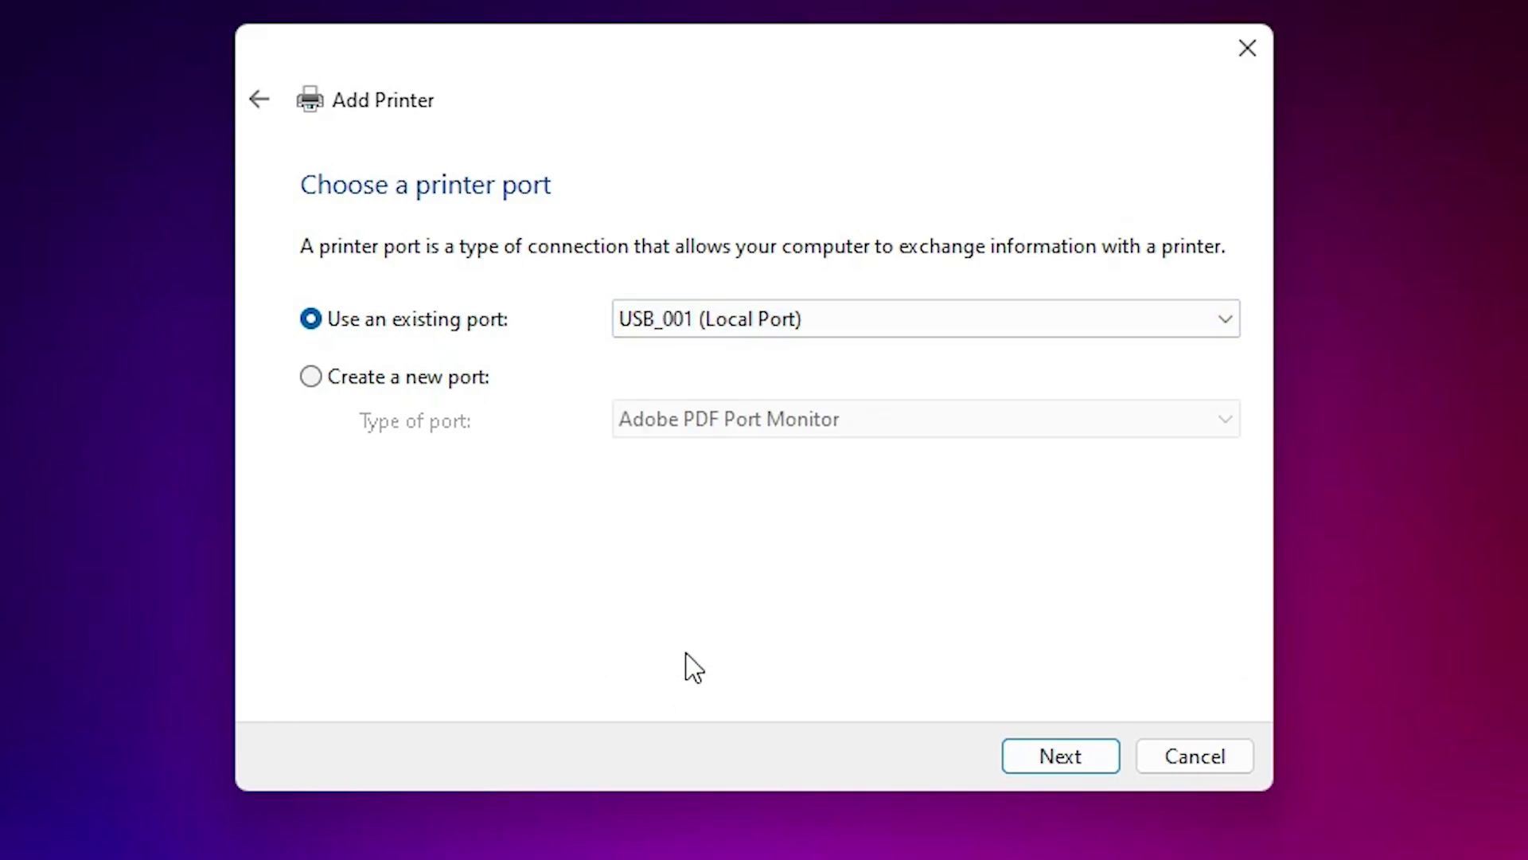
left_click(1070, 758)
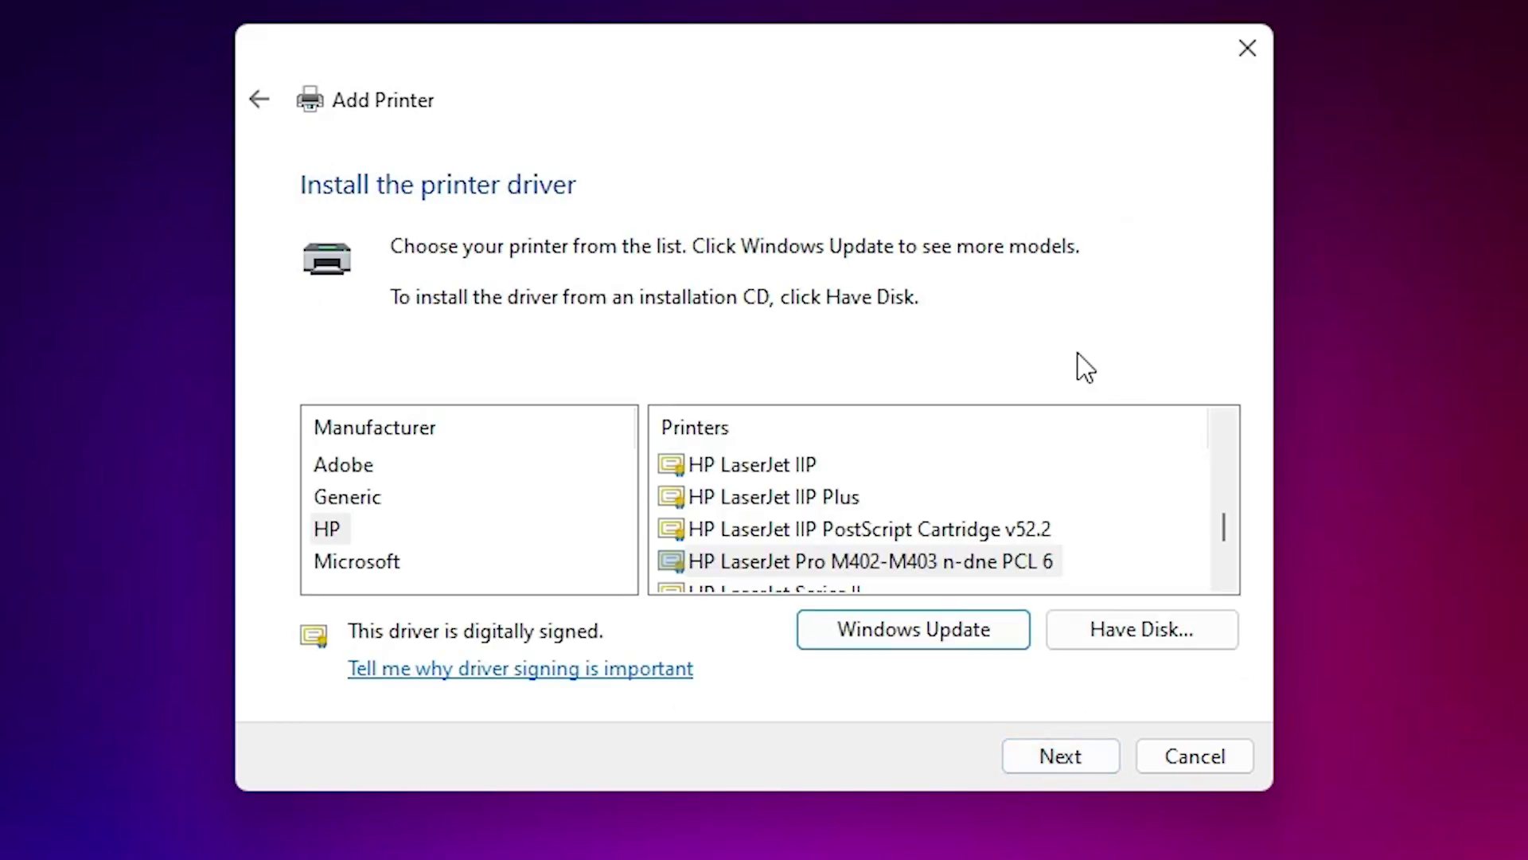
Use Have Disk to browse to the extracted Full_Webpack folder on the Desktop.
left_click(1158, 626)
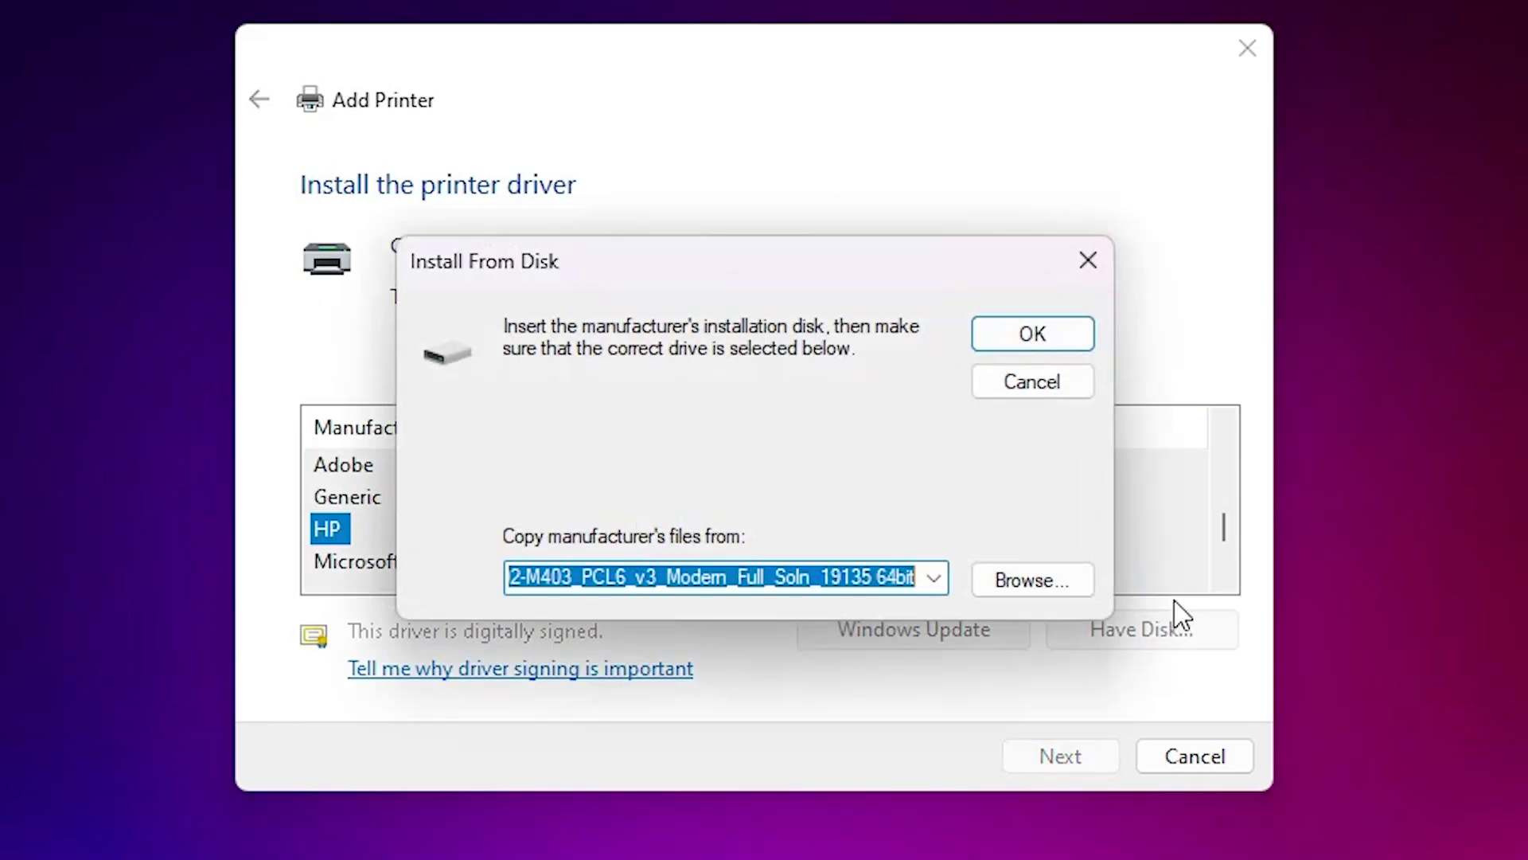
left_click(1031, 580)
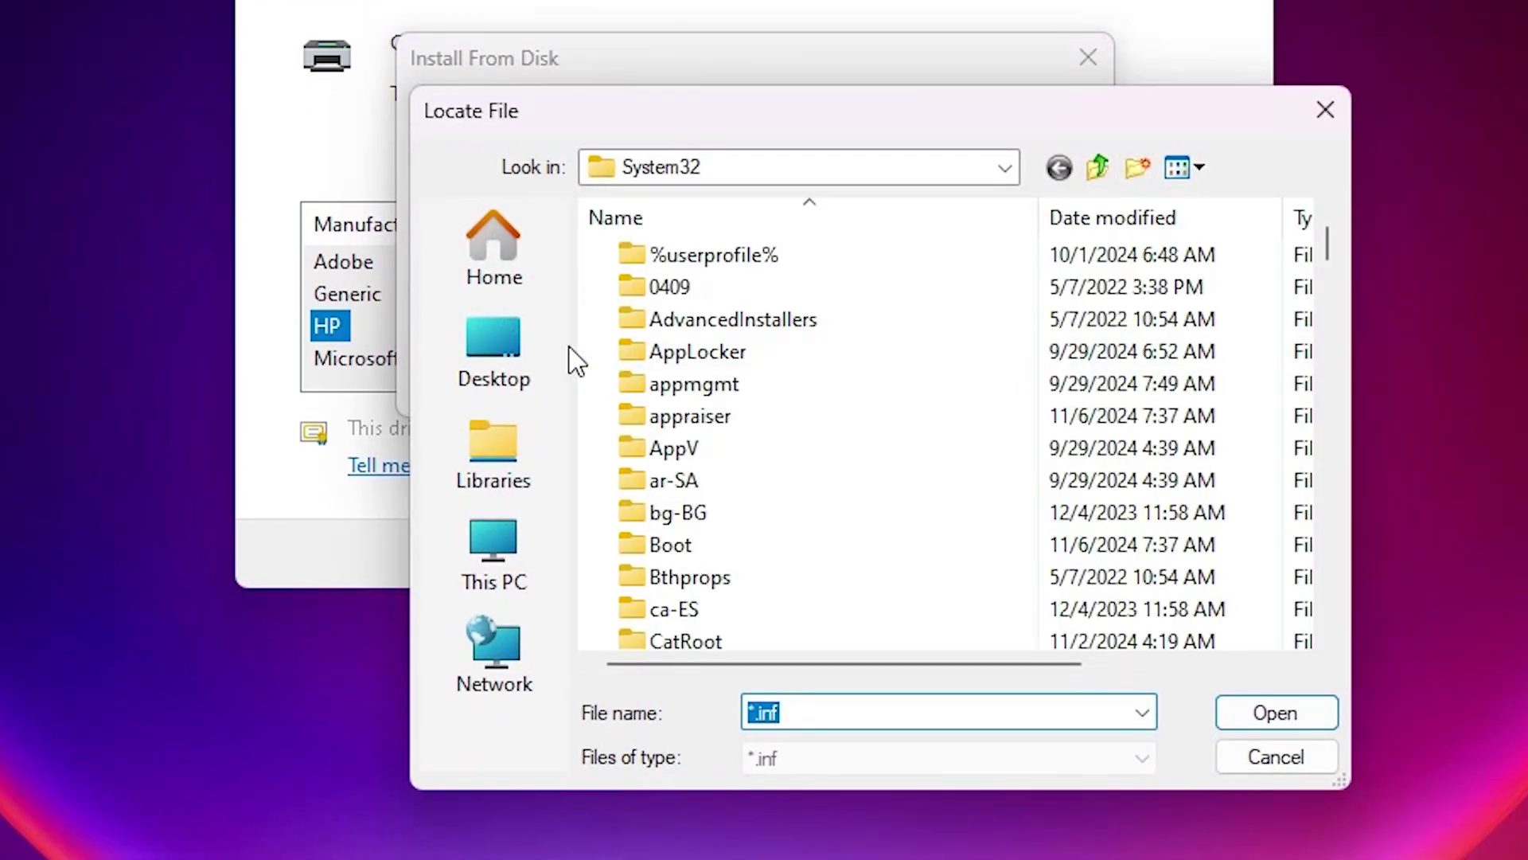
left_click(518, 355)
scroll(915, 502, "down", 5)
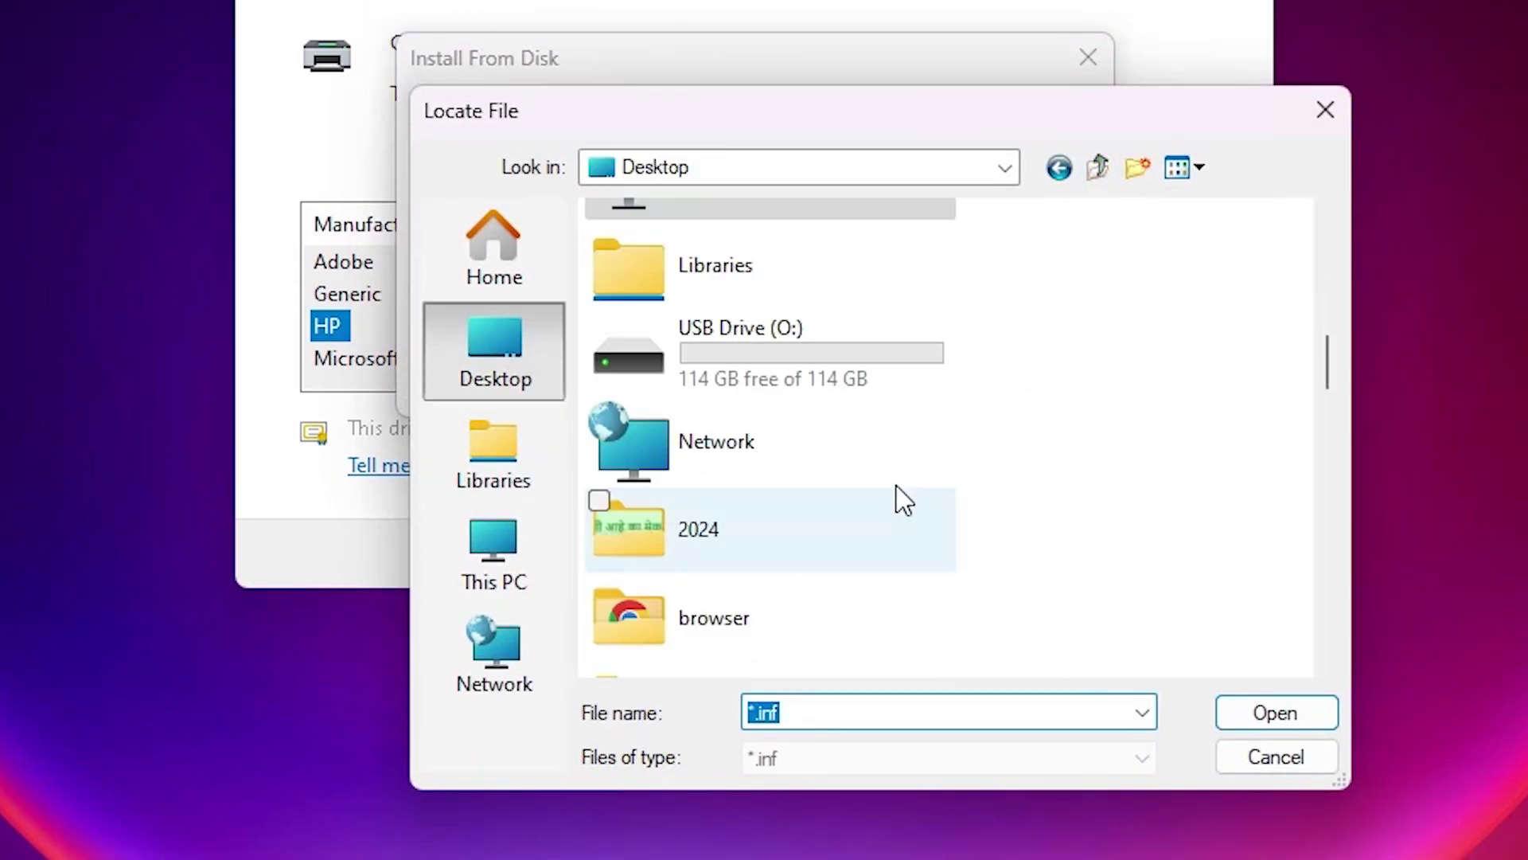
left_click(782, 432)
key("f")
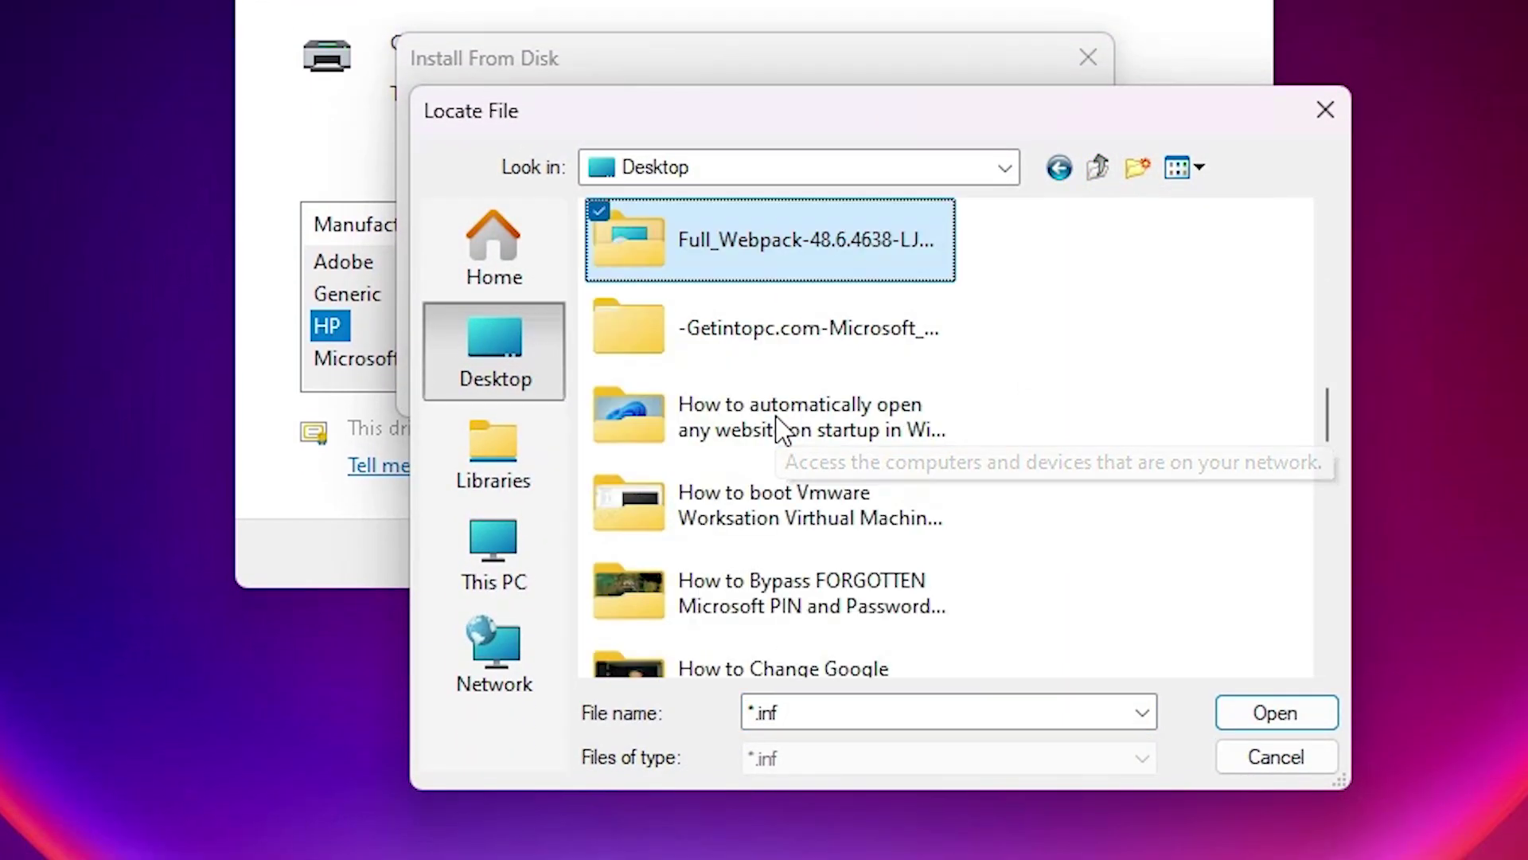
double_click(784, 243)
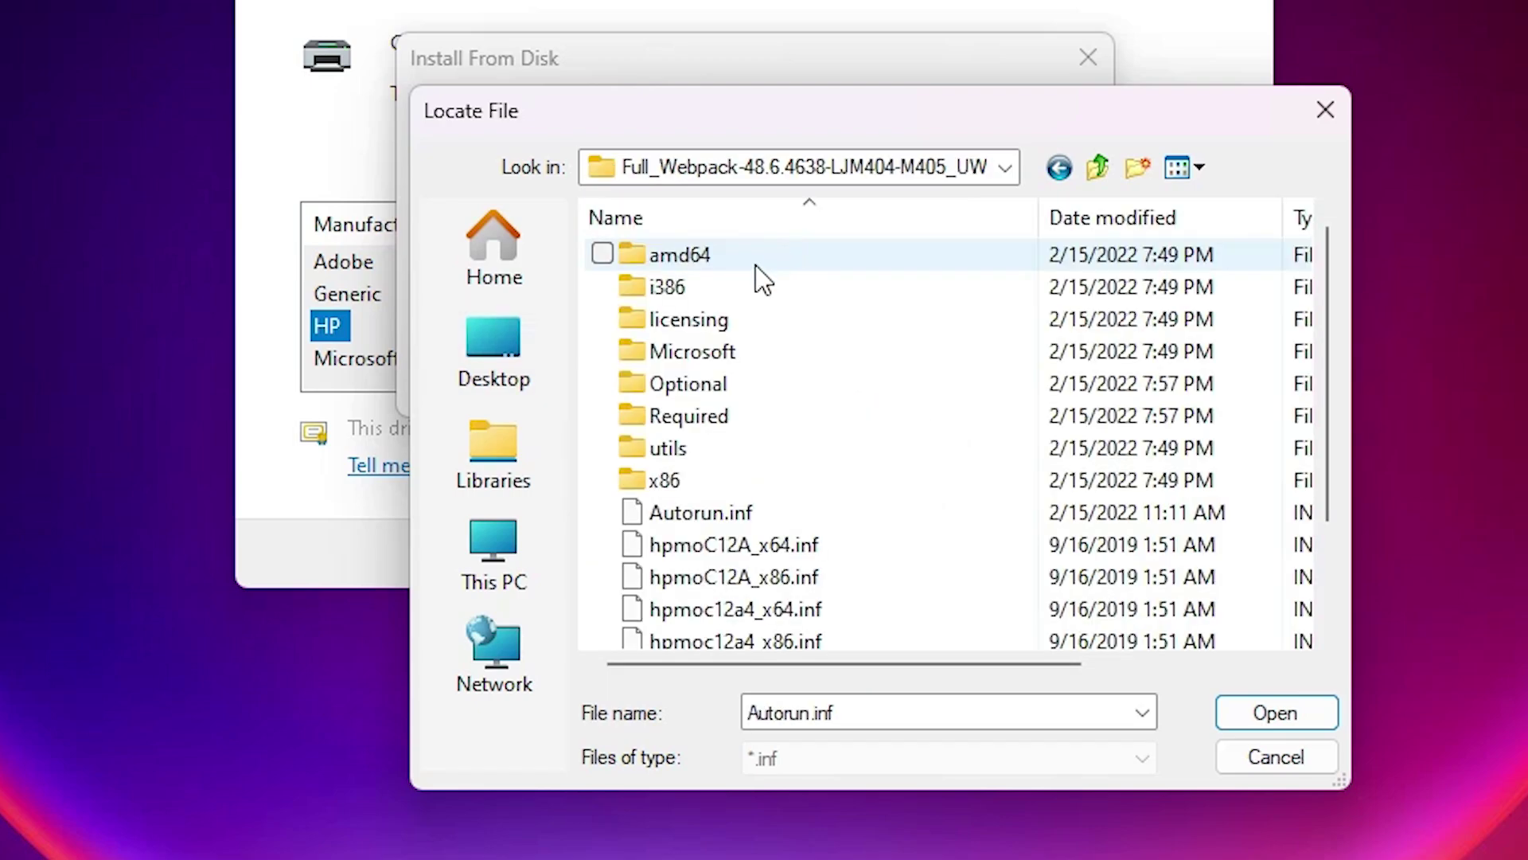
Load hpmoC12A_x64.inf as the driver file so the M404-M405 drivers are listed.
scroll(741, 358, "down", 2)
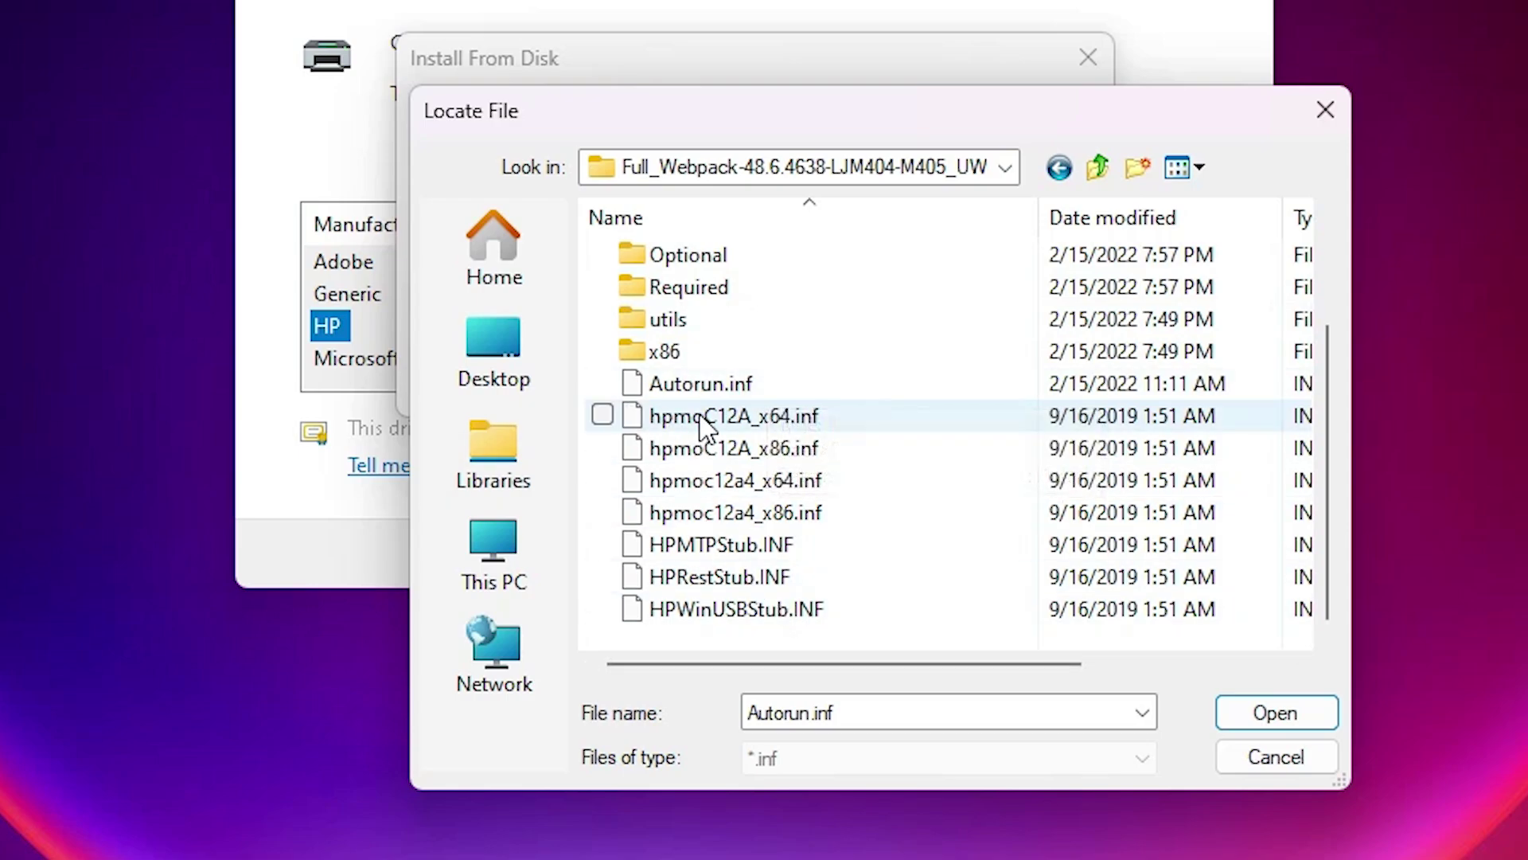
left_click(753, 421)
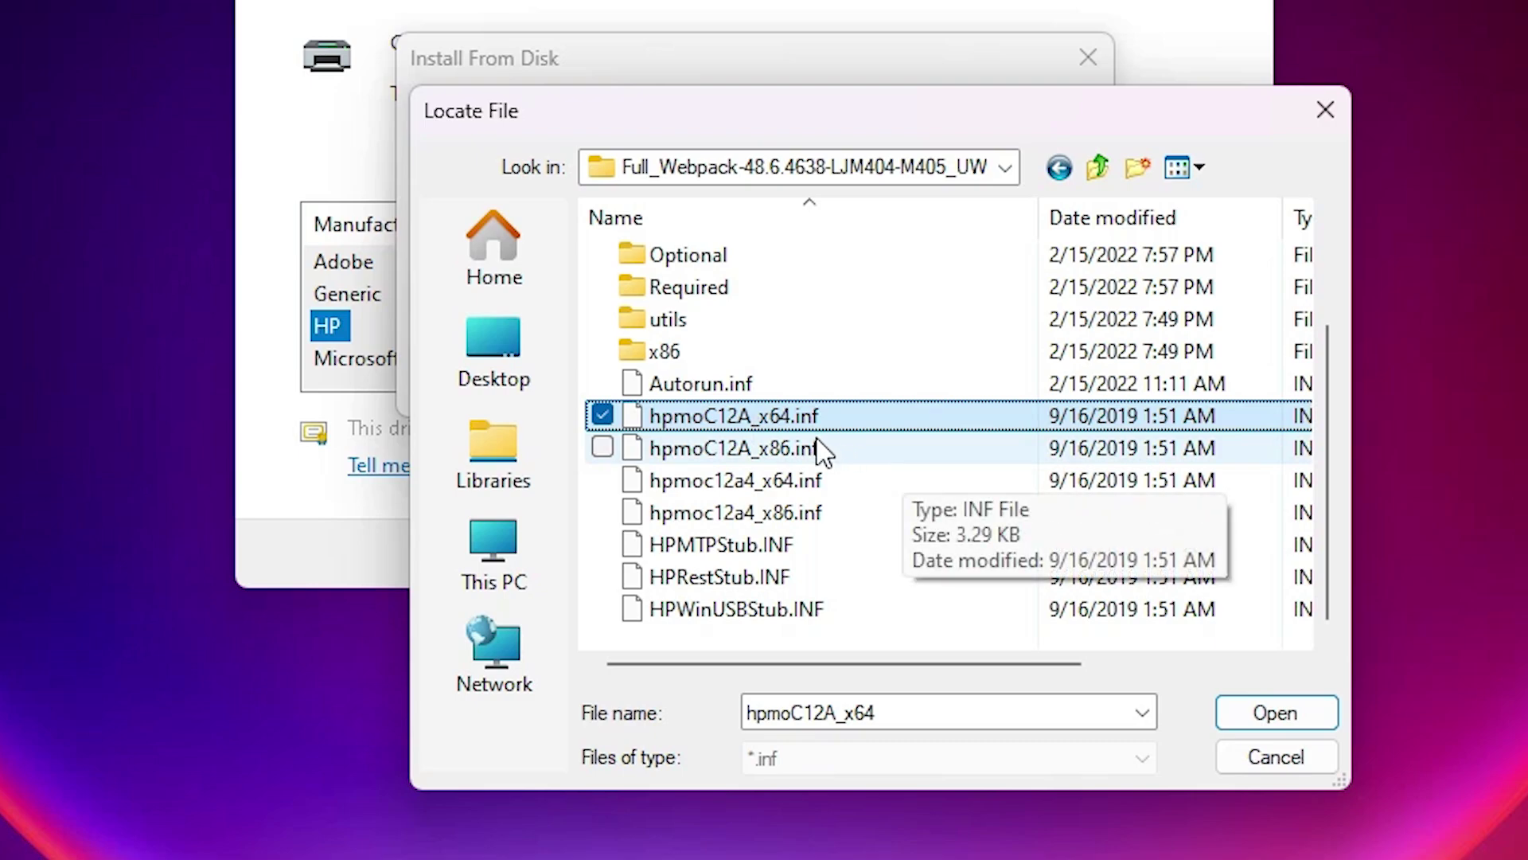
left_click(754, 448)
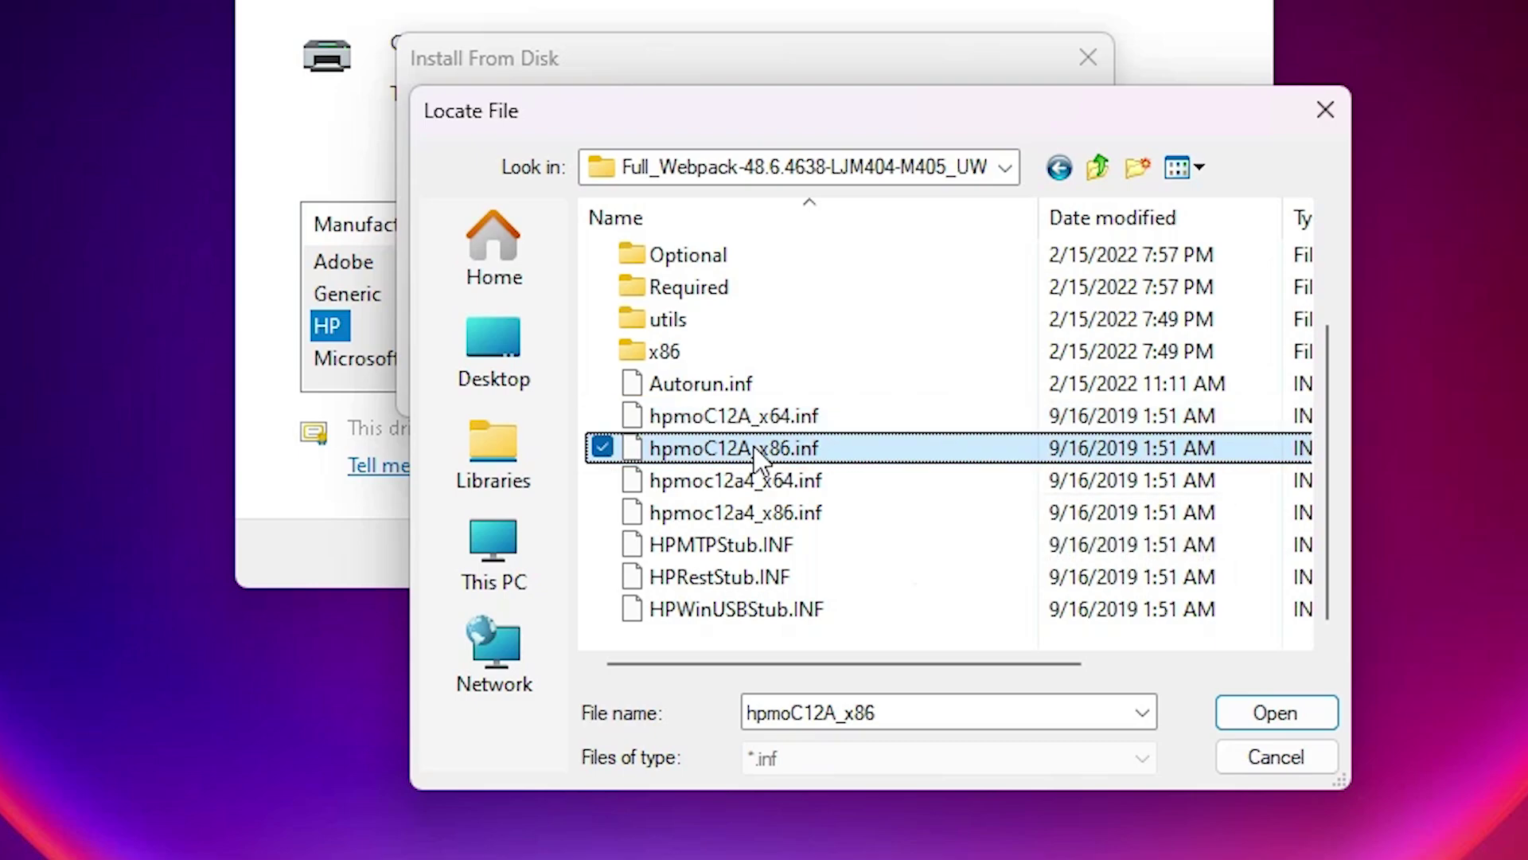
left_click(810, 482)
left_click(810, 418)
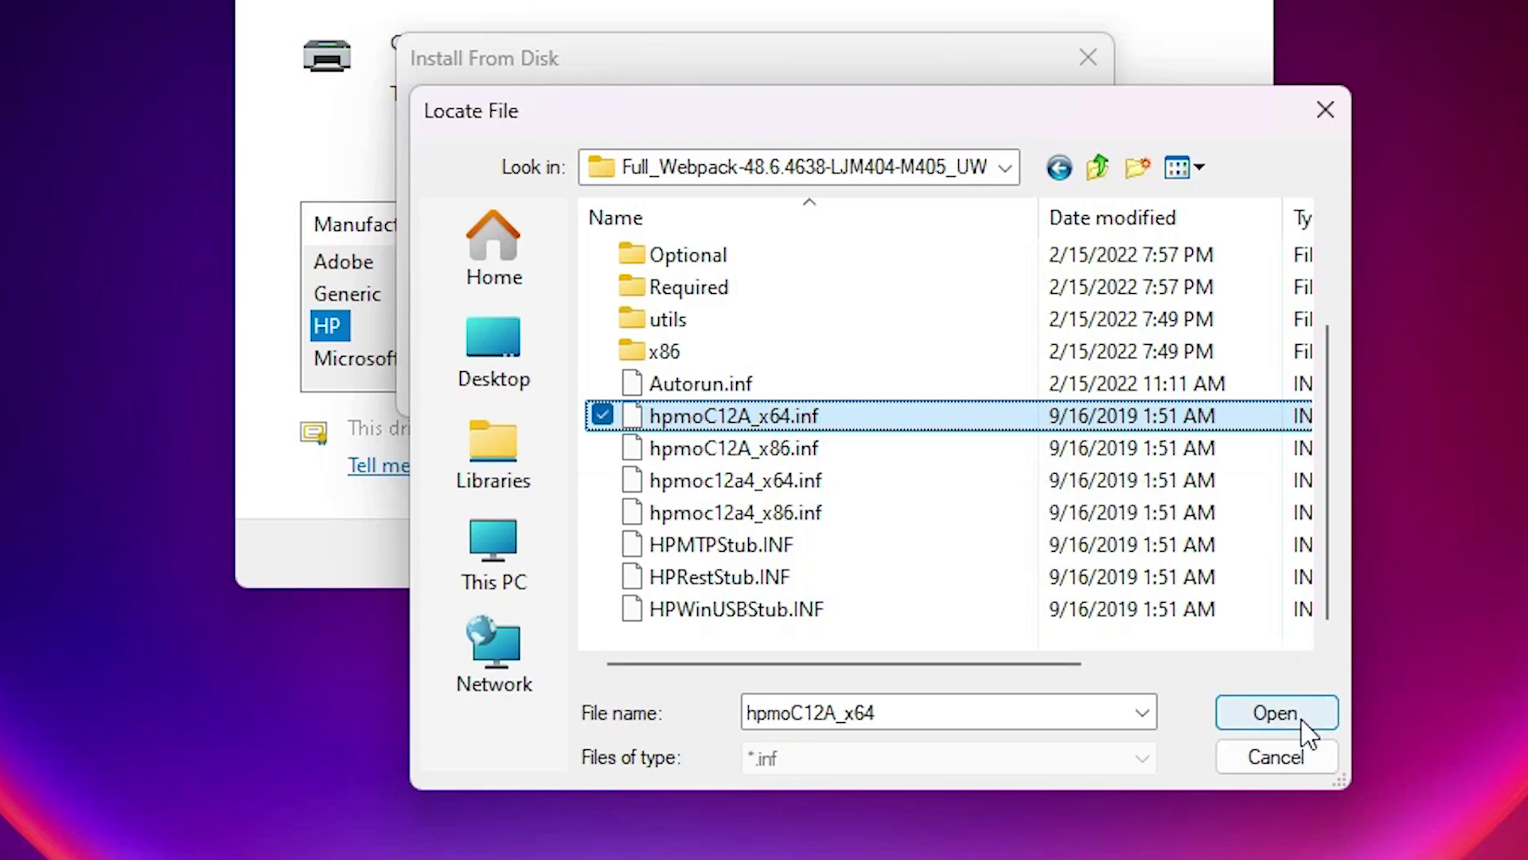
left_click(1277, 713)
left_click(1055, 124)
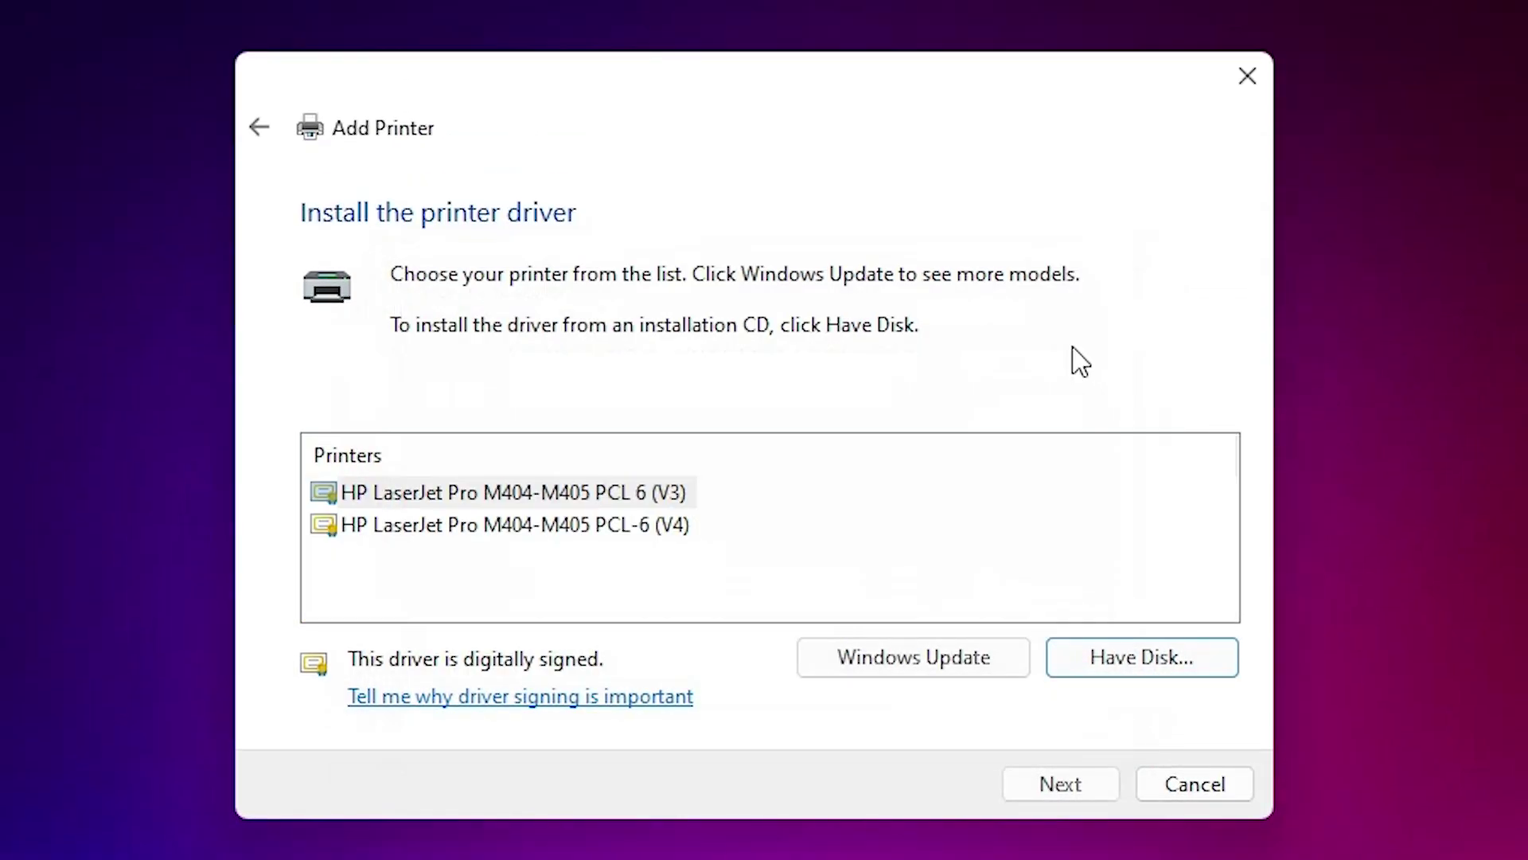
Select the HP LaserJet Pro M404-M405 PCL 6 (V3) driver.
left_click(635, 526)
left_click(640, 497)
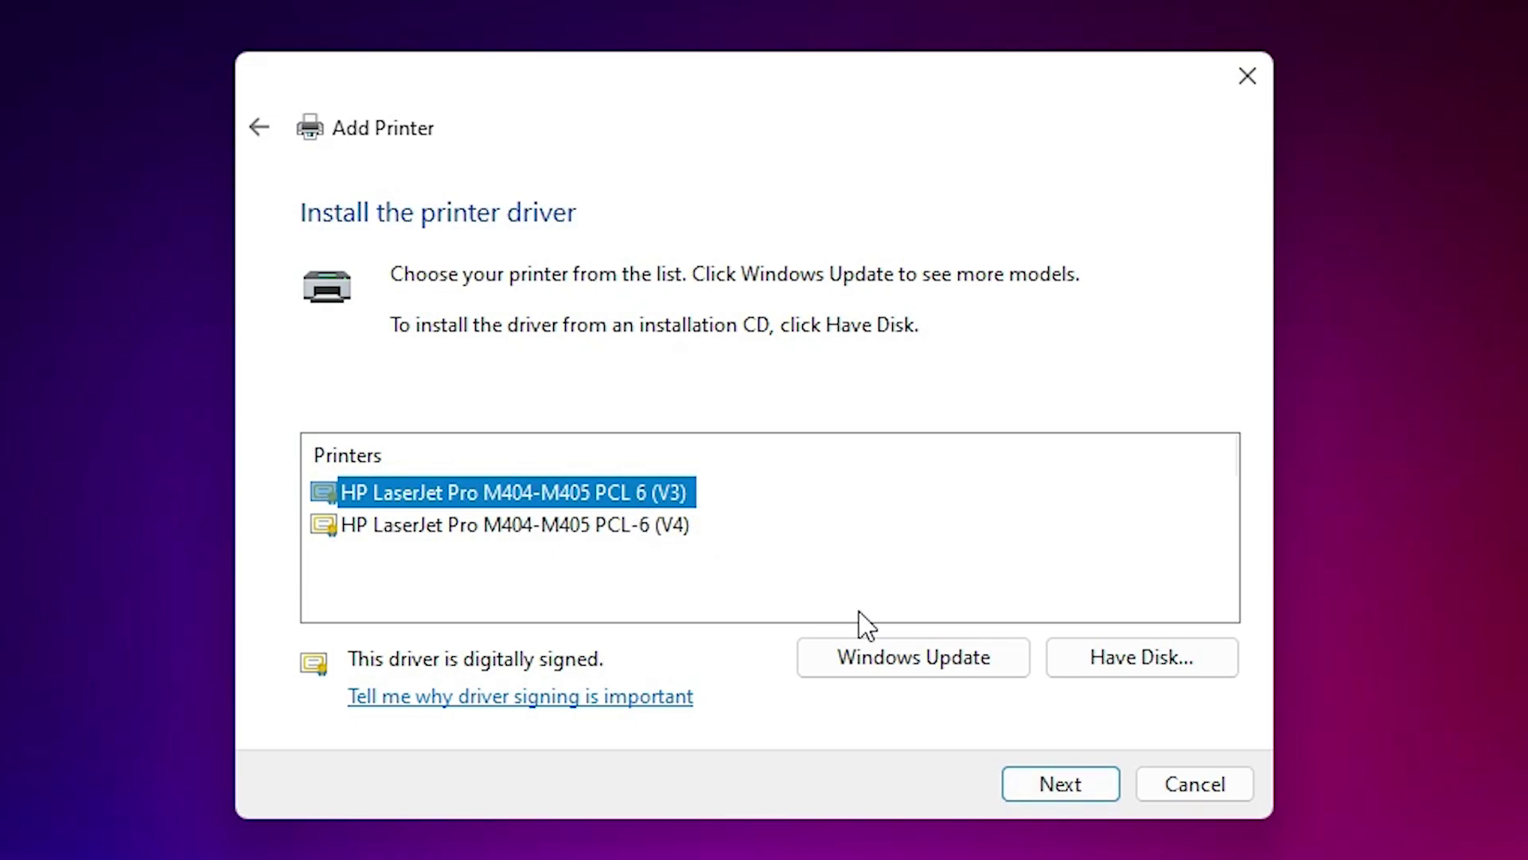
left_click(1055, 784)
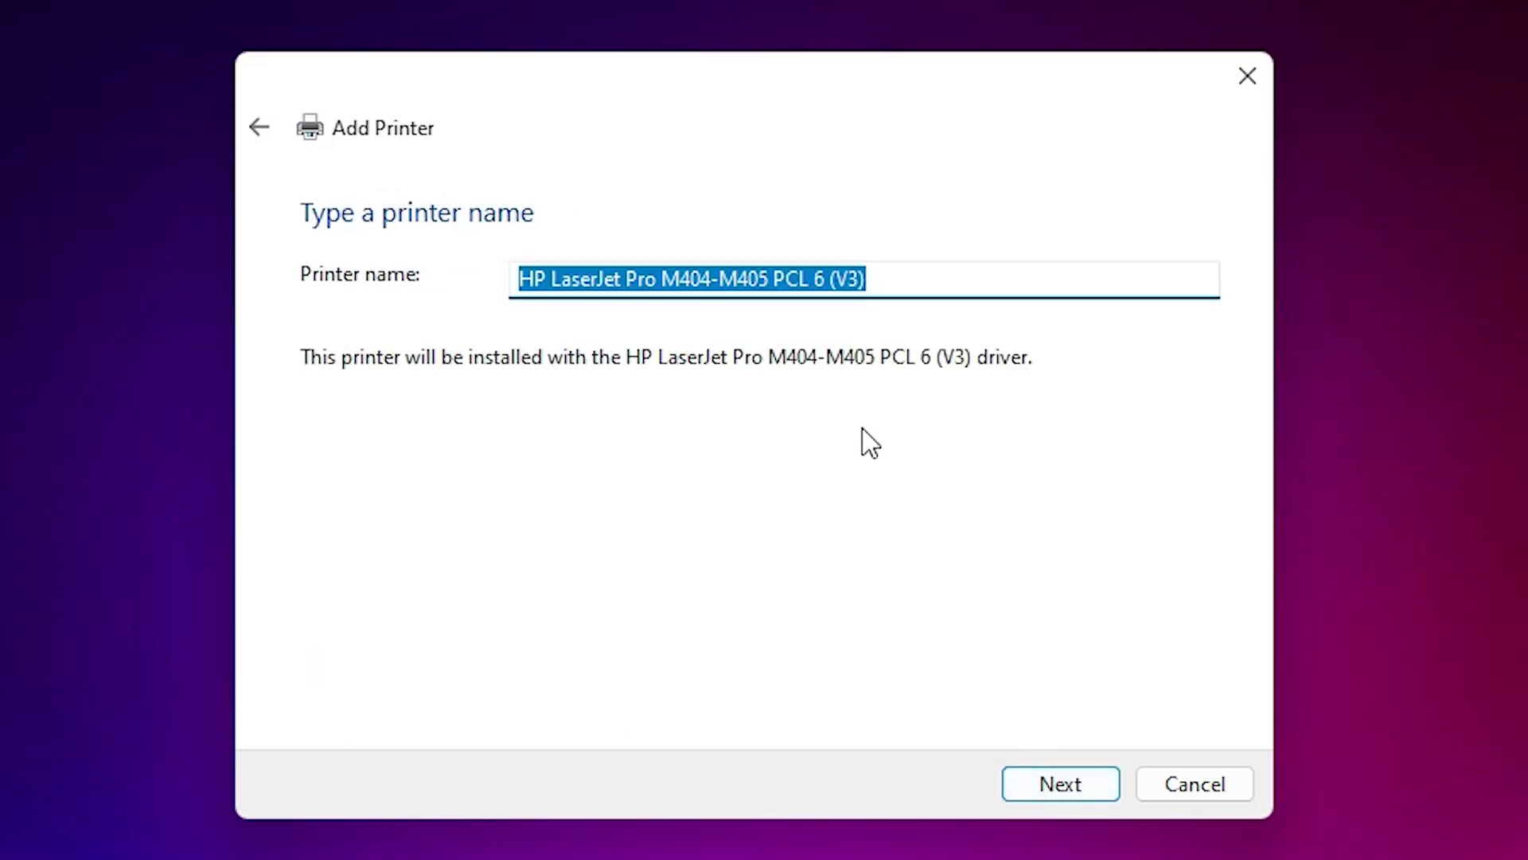
Name the printer 'HP LaserJet Pro M404dn' and install it.
left_click(744, 279)
left_click_drag(711, 279, 1012, 313)
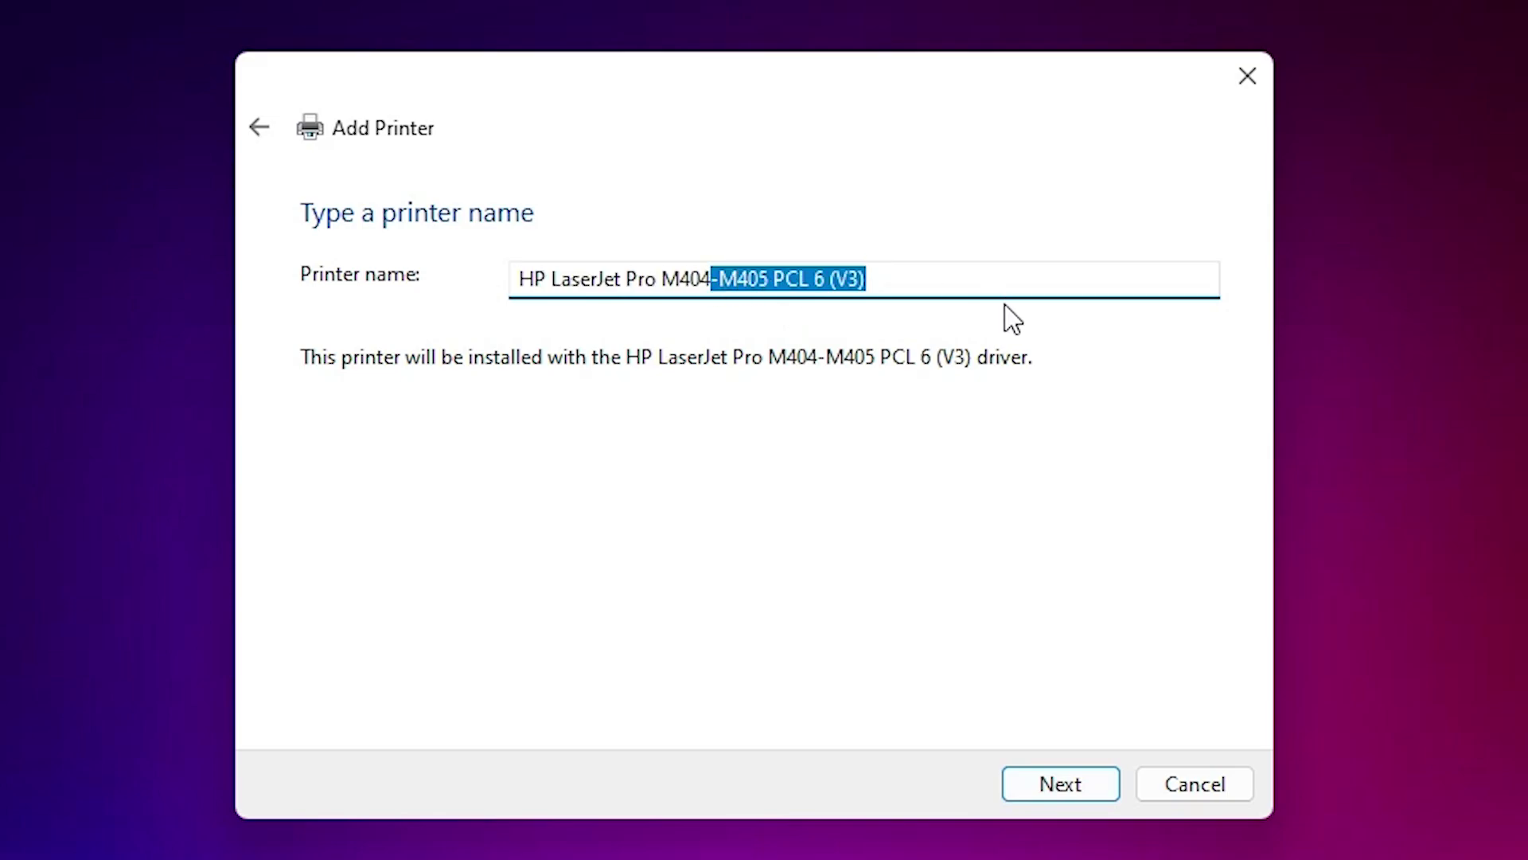
key("BackSpace")
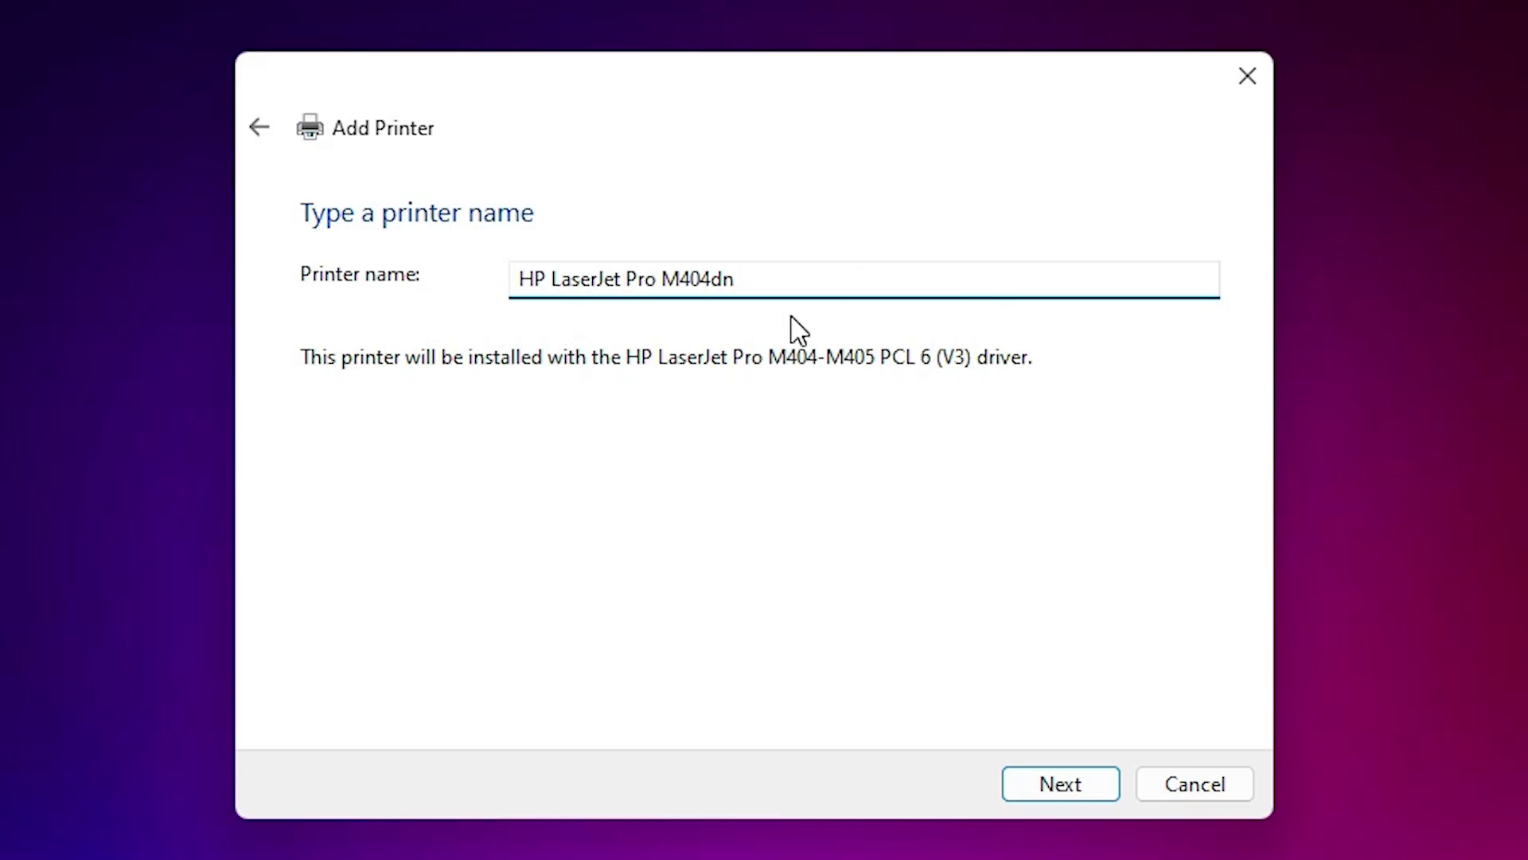
left_click(1087, 793)
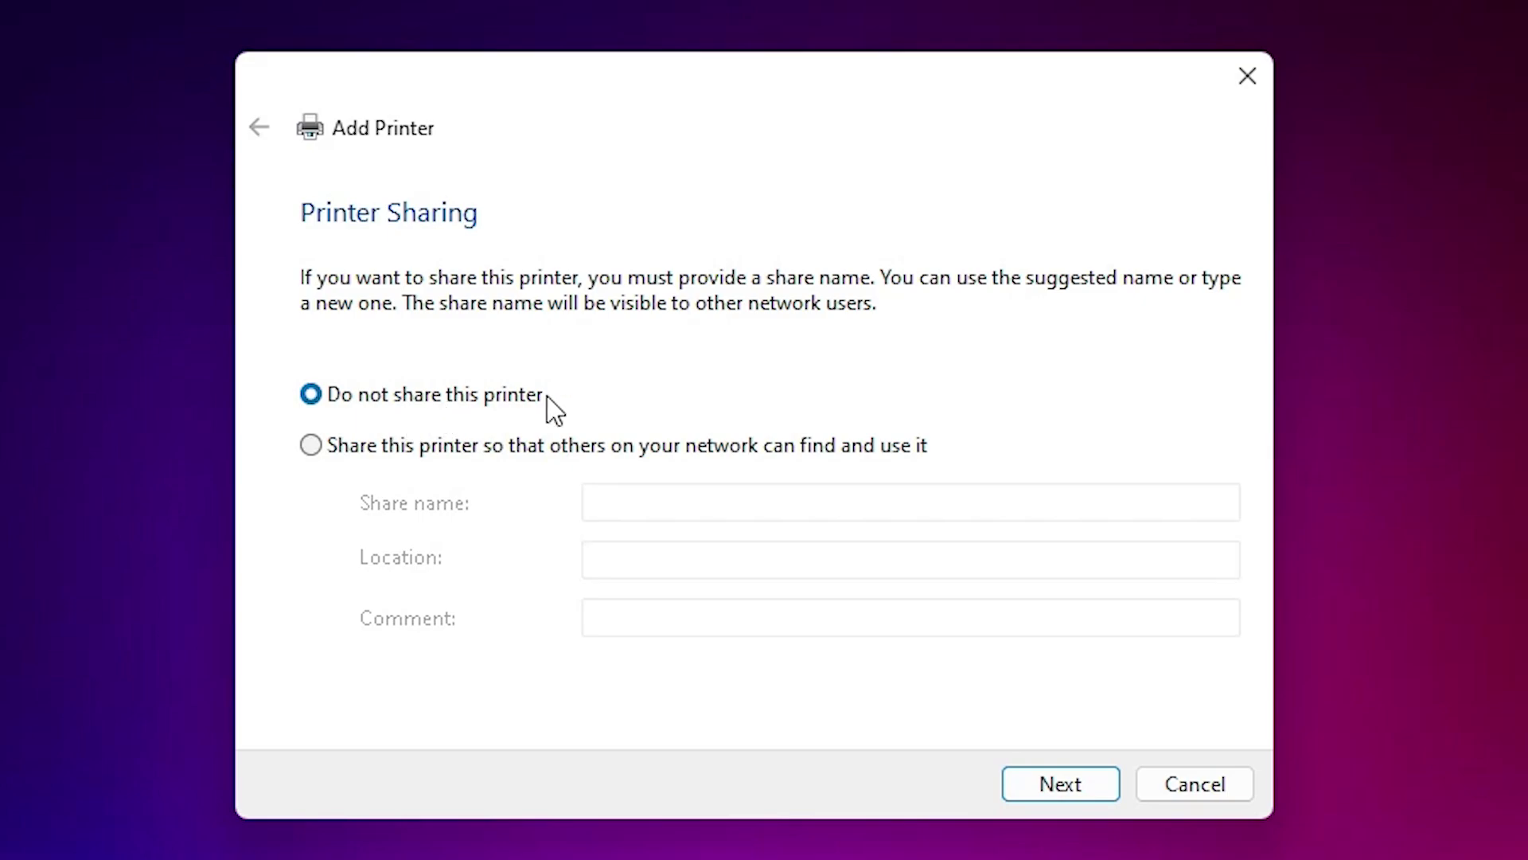
Leave HP LaserJet Pro M404dn unshared and finish the Add Printer wizard.
left_click(1104, 778)
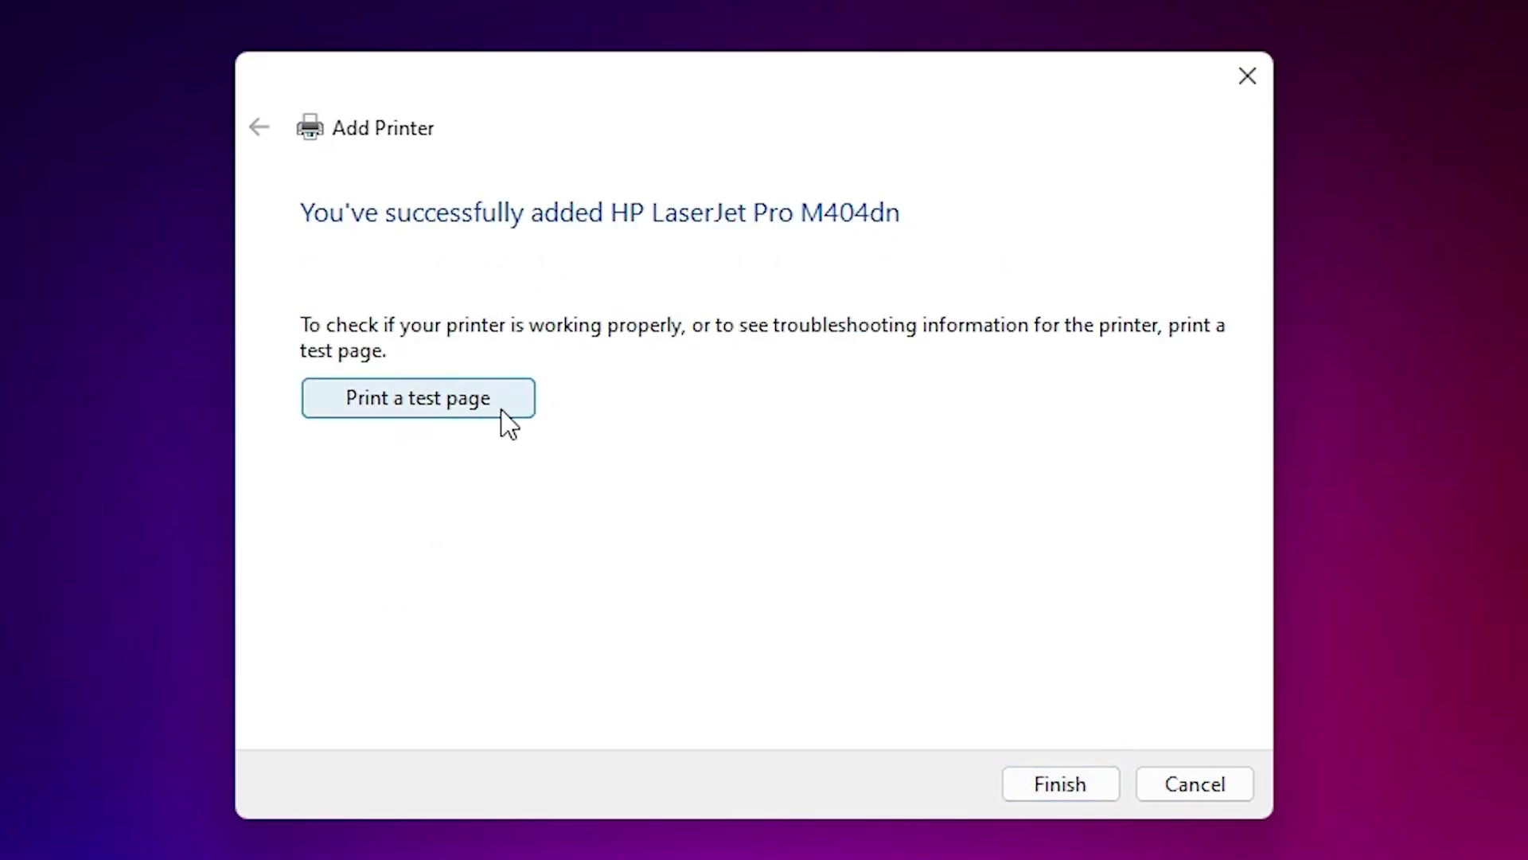
left_click(1082, 791)
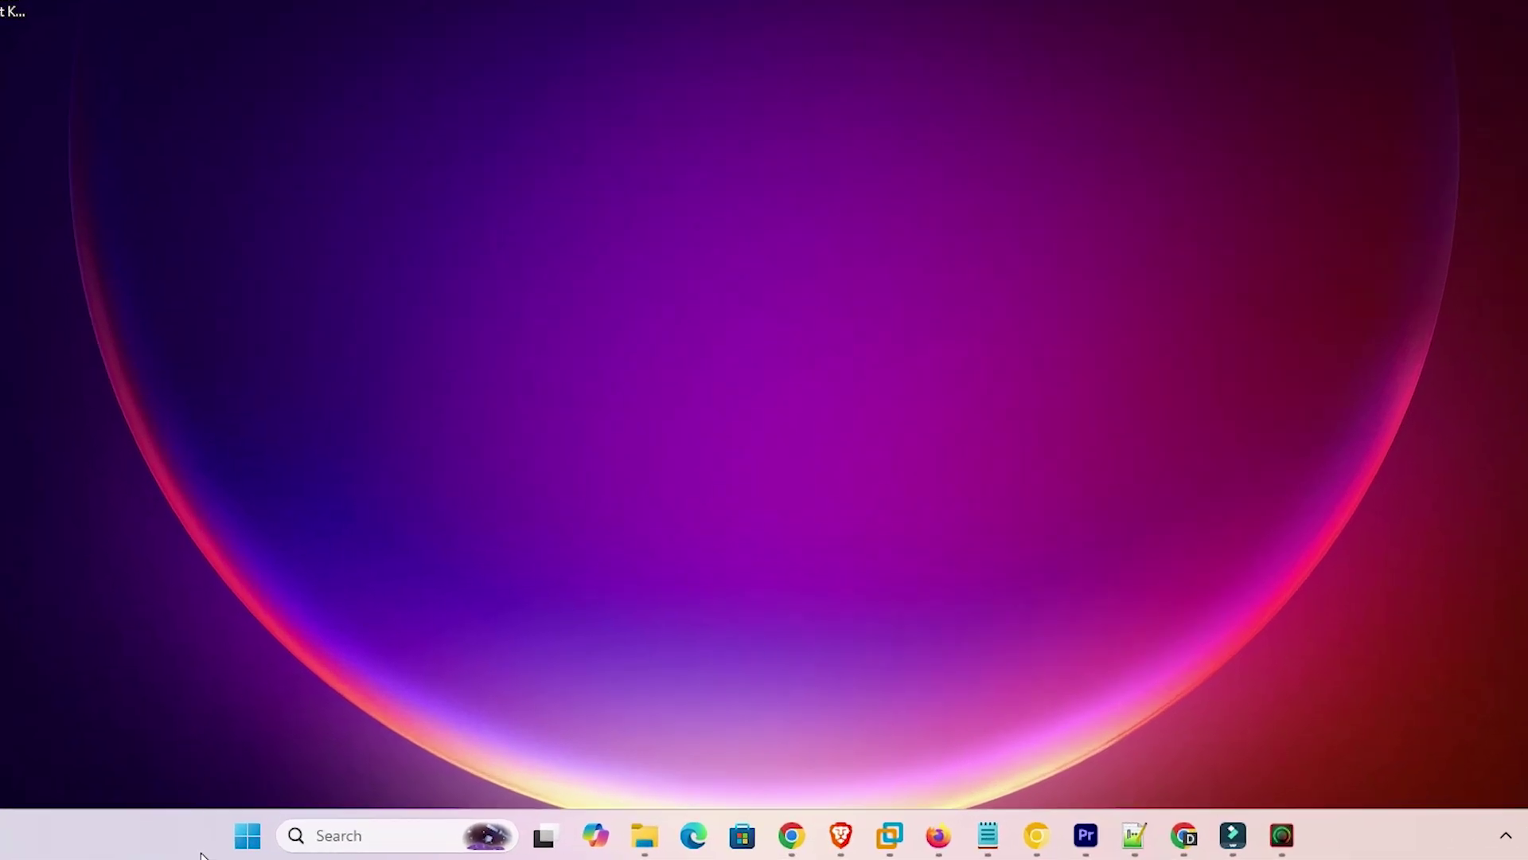
Search 'pr' from Start and open Printers & scanners in Settings.
left_click(243, 851)
type("pr")
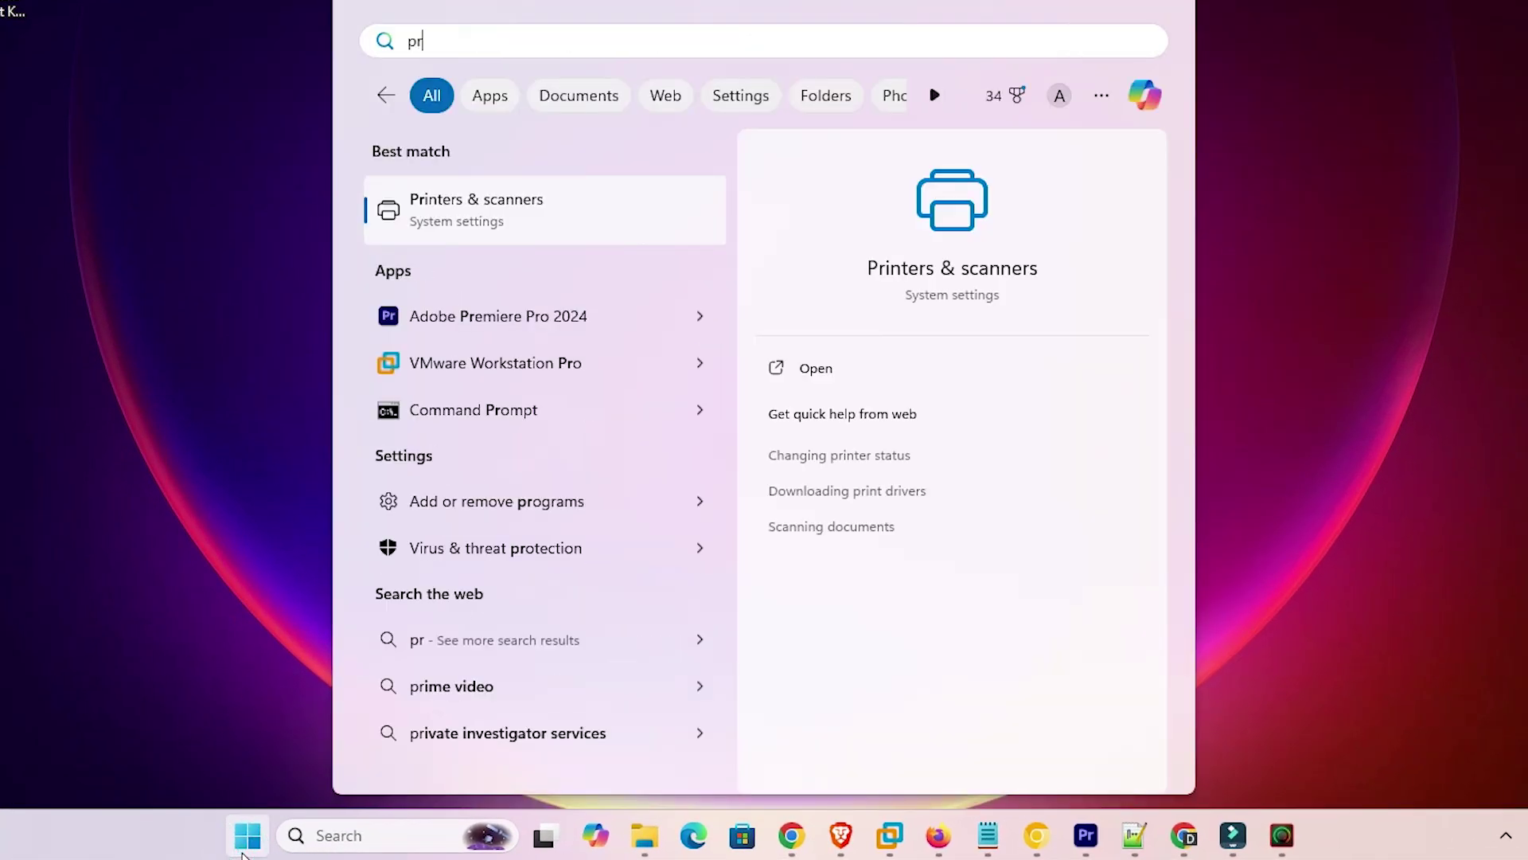
left_click(448, 215)
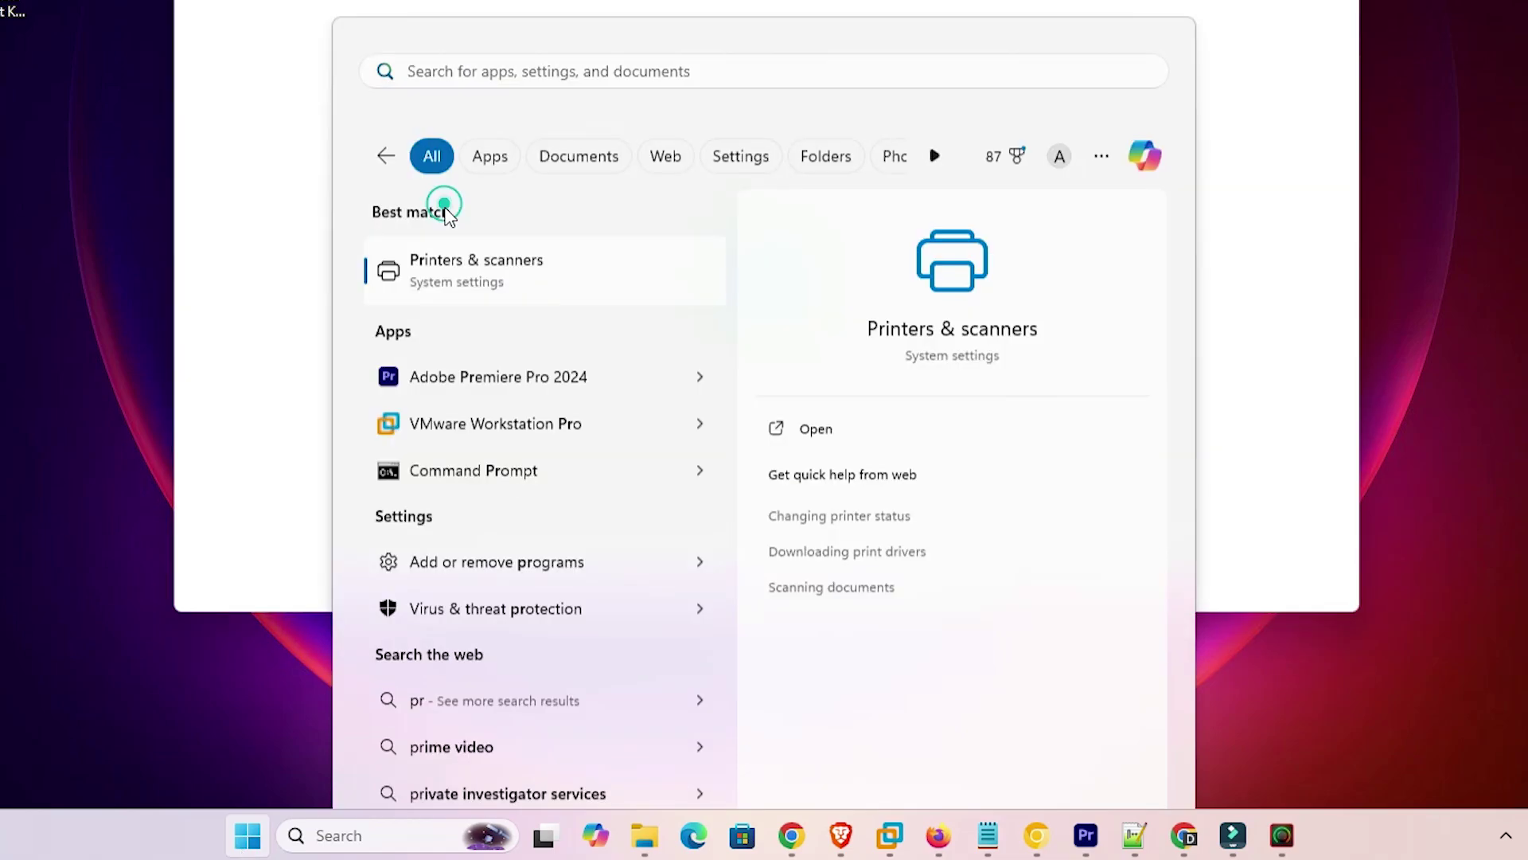